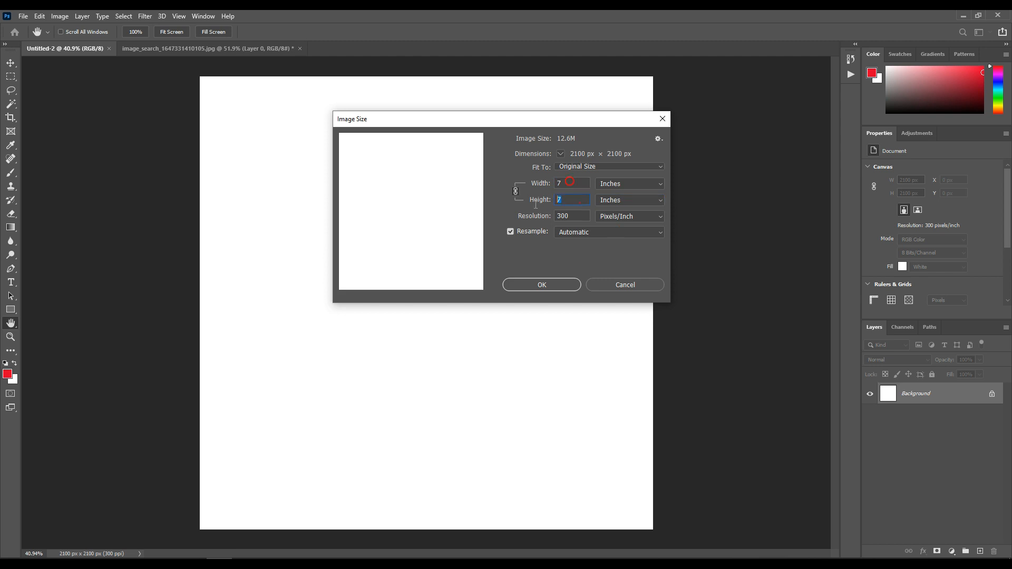
# Step: Apply an image size of 7 × 7 inches at 300 pixels/inch to the blank document
pyautogui.click(541, 285)
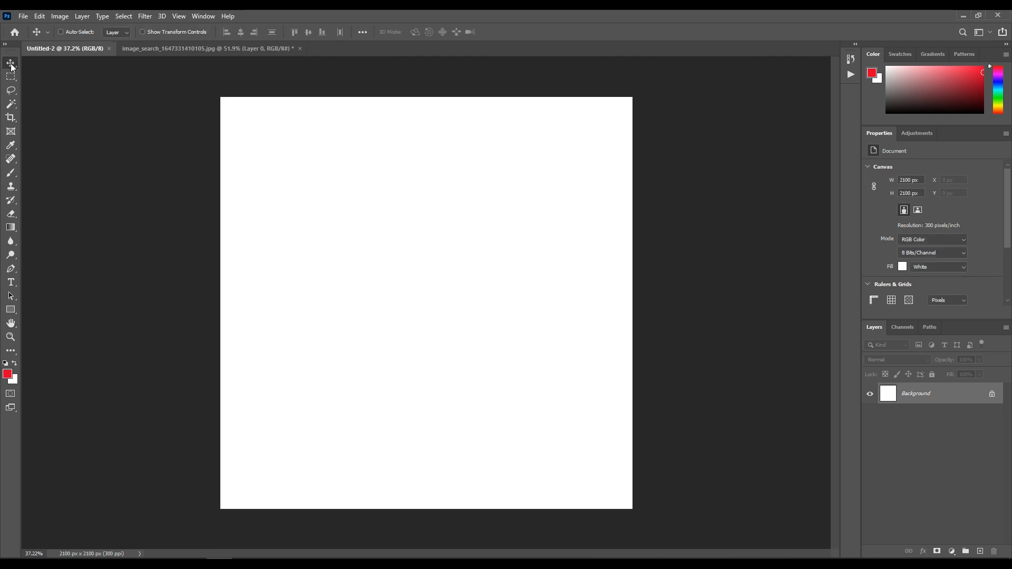
pyautogui.hotkey('ctrl', '-')
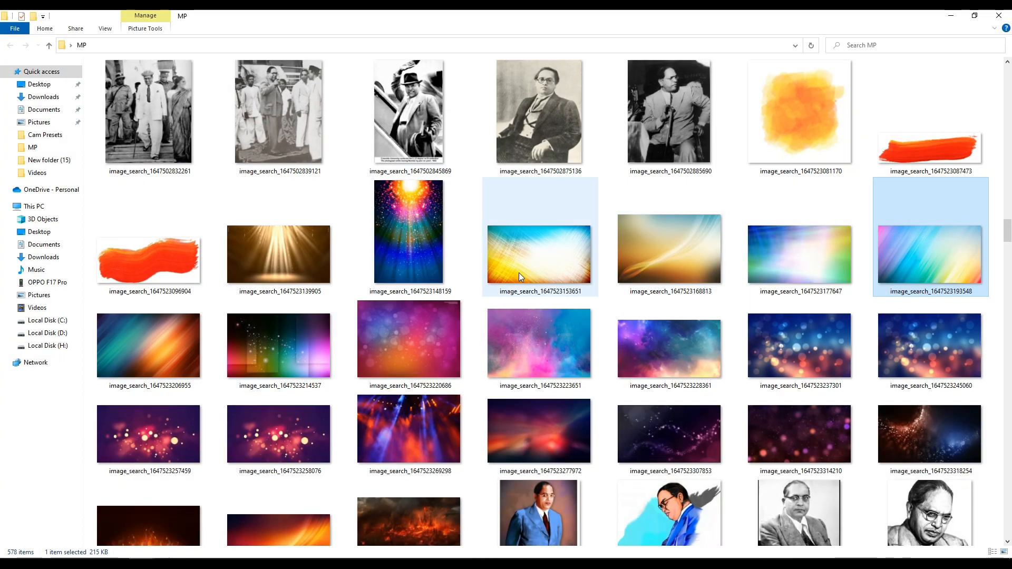
pyautogui.moveTo(151, 355); pyautogui.dragTo(480, 282)
pyautogui.scroll(-3, 480, 282)
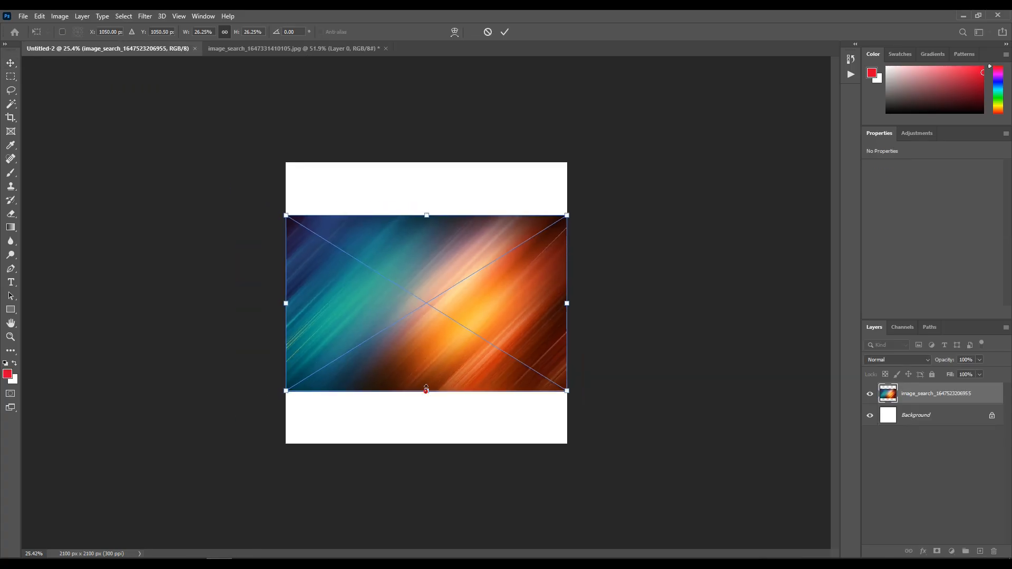
pyautogui.moveTo(427, 391); pyautogui.dragTo(427, 455)
pyautogui.moveTo(568, 303); pyautogui.dragTo(589, 303)
pyautogui.doubleClick(520, 336)
# Step: Apply a Motion Blur to the placed background image with an angle of 59° and a distance of 211 pixels
pyautogui.scroll(6, 530, 275)
pyautogui.scroll(-5, 531, 274)
pyautogui.click(142, 16)
pyautogui.click(178, 138)
pyautogui.click(300, 195)
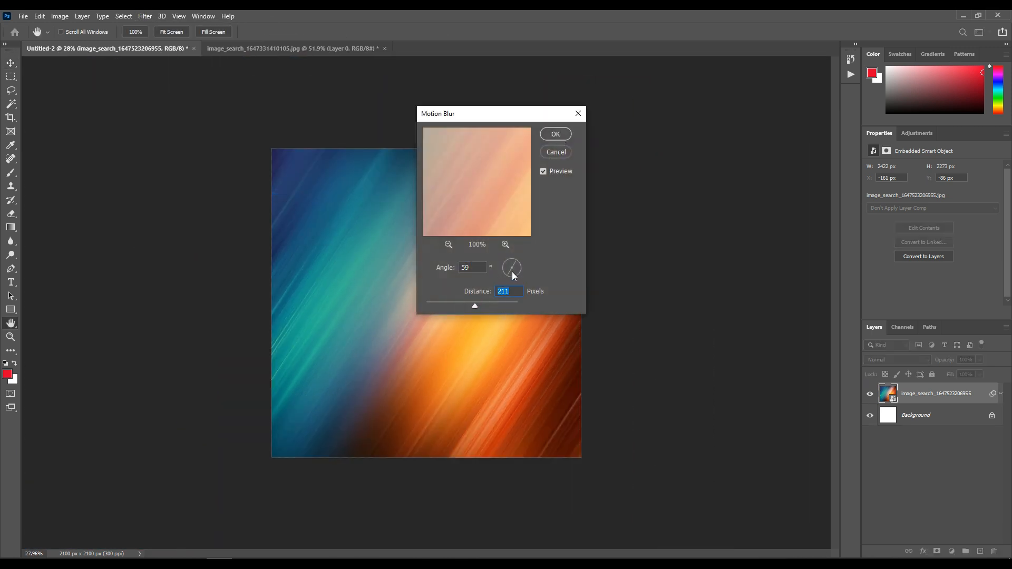
pyautogui.click(557, 135)
pyautogui.scroll(4, 475, 317)
pyautogui.scroll(-3, 474, 316)
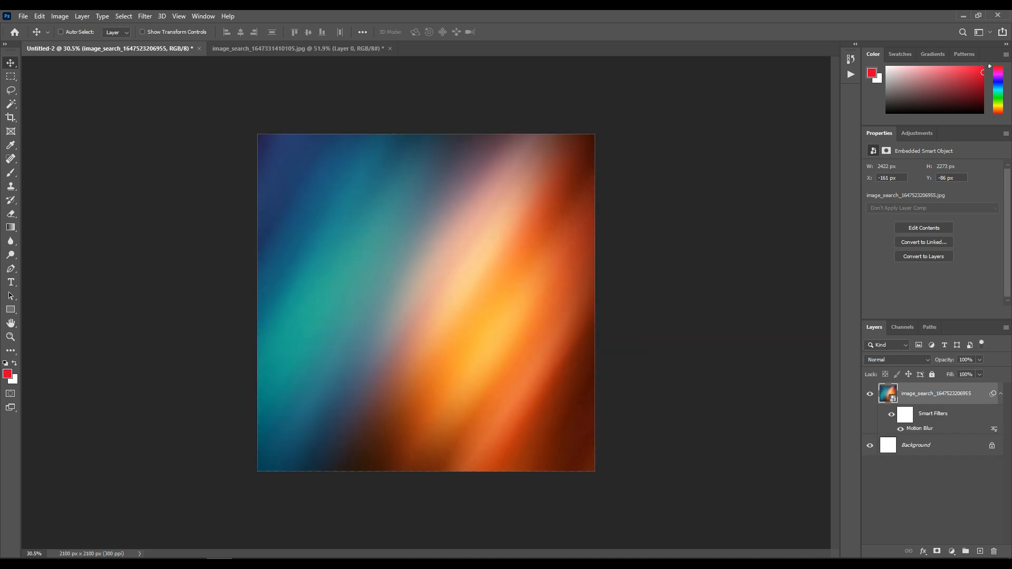
# Step: Add a new layer and paint a white cloudy texture over most of the background with the 2468 px brush
pyautogui.click(979, 552)
pyautogui.scroll(-1, 576, 322)
pyautogui.click(449, 264)
pyautogui.hotkey('ctrl', 'z')
pyautogui.moveTo(434, 310); pyautogui.dragTo(400, 290)
pyautogui.click(415, 277)
pyautogui.click(501, 405)
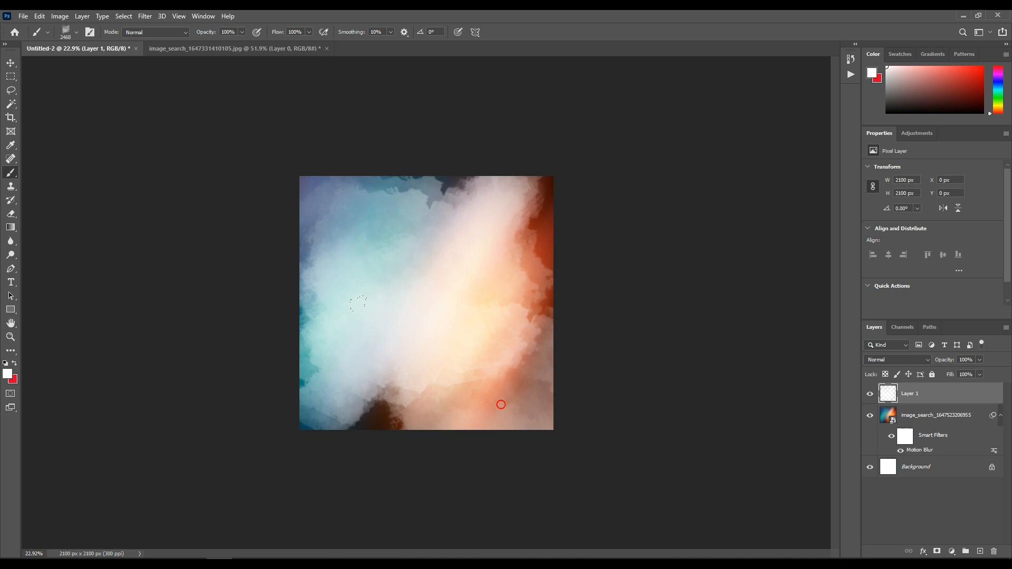
pyautogui.scroll(3, 501, 405)
pyautogui.scroll(-3, 71, 83)
pyautogui.scroll(3, 106, 66)
# Step: Bring the statue cutout from image_search_1647331410105.jpg into the poster and place it in the left half of the canvas
pyautogui.click(187, 49)
pyautogui.scroll(-4, 188, 51)
pyautogui.scroll(5, 448, 303)
pyautogui.scroll(-3, 442, 320)
pyautogui.moveTo(441, 318)
pyautogui.mouseDown()
pyautogui.moveTo(132, 63)
pyautogui.moveTo(437, 255)
pyautogui.moveTo(403, 284)
pyautogui.mouseUp()
pyautogui.scroll(-3, 436, 255)
pyautogui.scroll(3, 77, 262)
# Step: Try to fade the statue's base into the background with a large soft Eraser
pyautogui.rightClick(9, 215)
pyautogui.click(37, 214)
pyautogui.scroll(-3, 157, 281)
pyautogui.click(382, 378)
pyautogui.click(499, 224)
pyautogui.moveTo(448, 386); pyautogui.dragTo(423, 388)
pyautogui.click(500, 423)
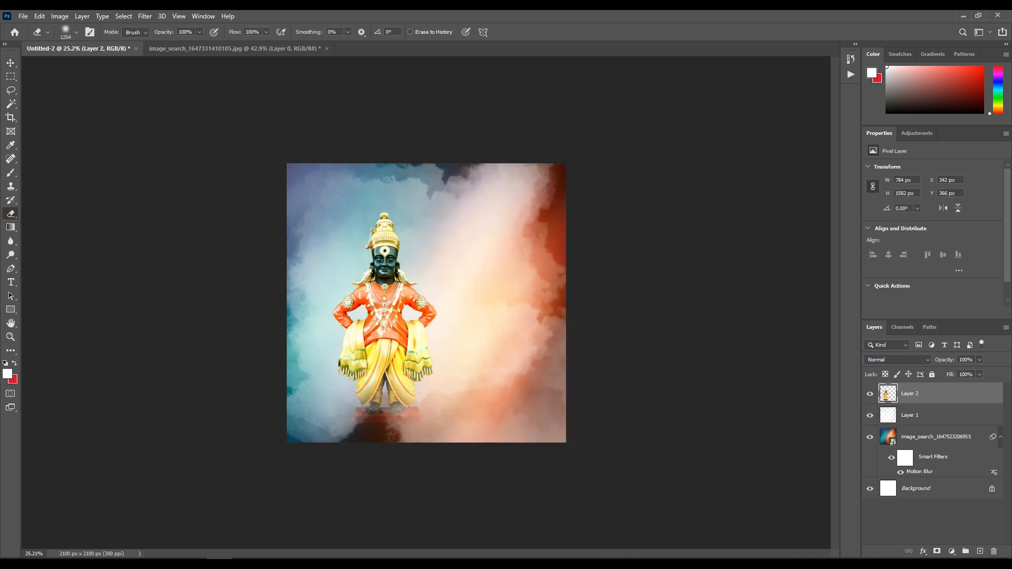
# Step: Move the statue down to the canvas's bottom edge and scale it up proportionally
pyautogui.click(9, 62)
pyautogui.moveTo(405, 323); pyautogui.dragTo(402, 343)
pyautogui.hotkey('ctrl', 't')
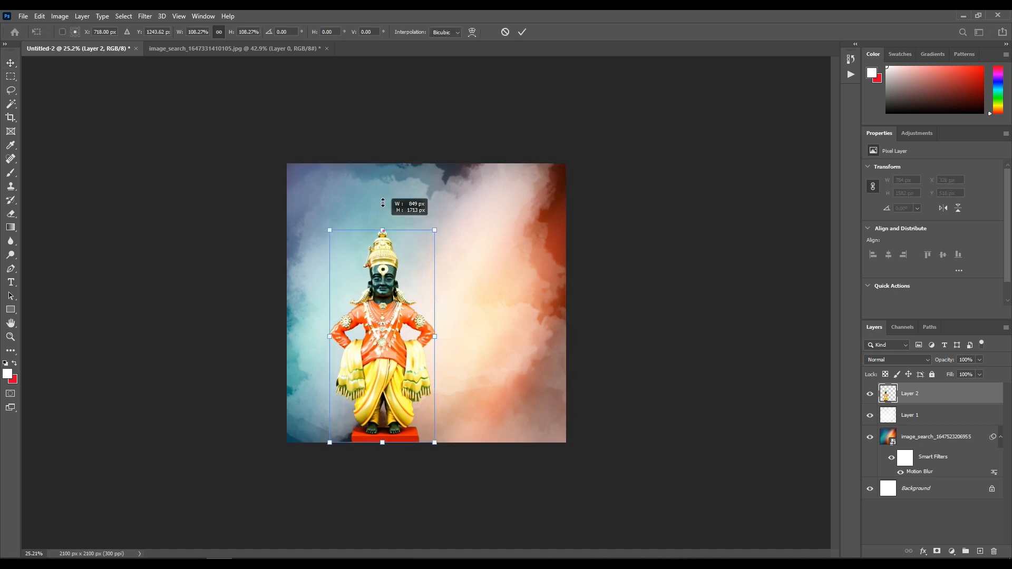
pyautogui.moveTo(382, 217); pyautogui.dragTo(383, 196)
pyautogui.press('Return')
pyautogui.scroll(-2, 445, 301)
pyautogui.scroll(5, 445, 301)
# Step: Add a Brightness/Contrast adjustment layer above Layer 1 with brightness 65 and contrast 31
pyautogui.click(942, 411)
pyautogui.click(951, 552)
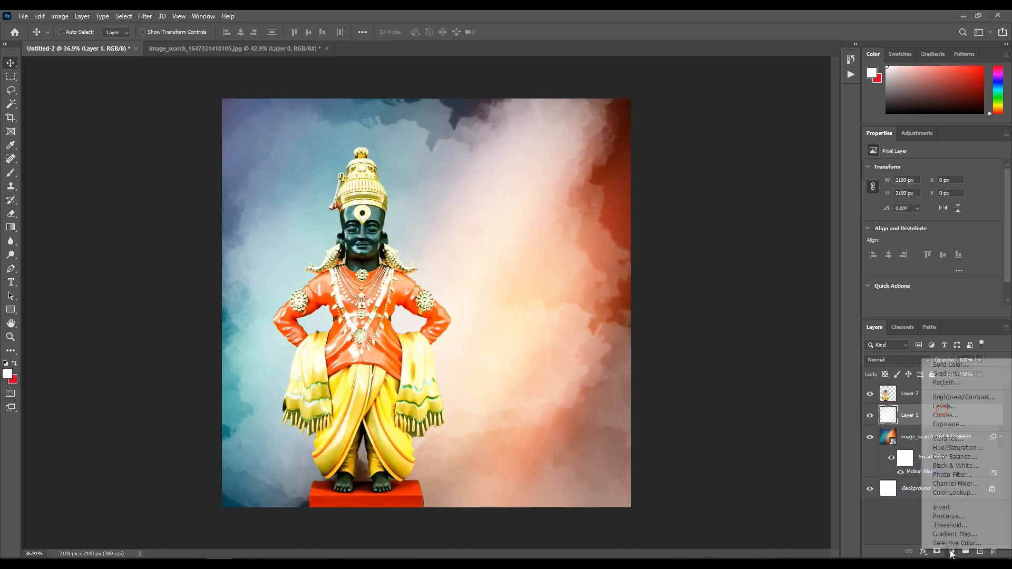
pyautogui.click(949, 396)
pyautogui.moveTo(949, 196); pyautogui.dragTo(959, 196)
pyautogui.scroll(-1, 514, 285)
pyautogui.scroll(3, 514, 285)
pyautogui.scroll(-2, 514, 285)
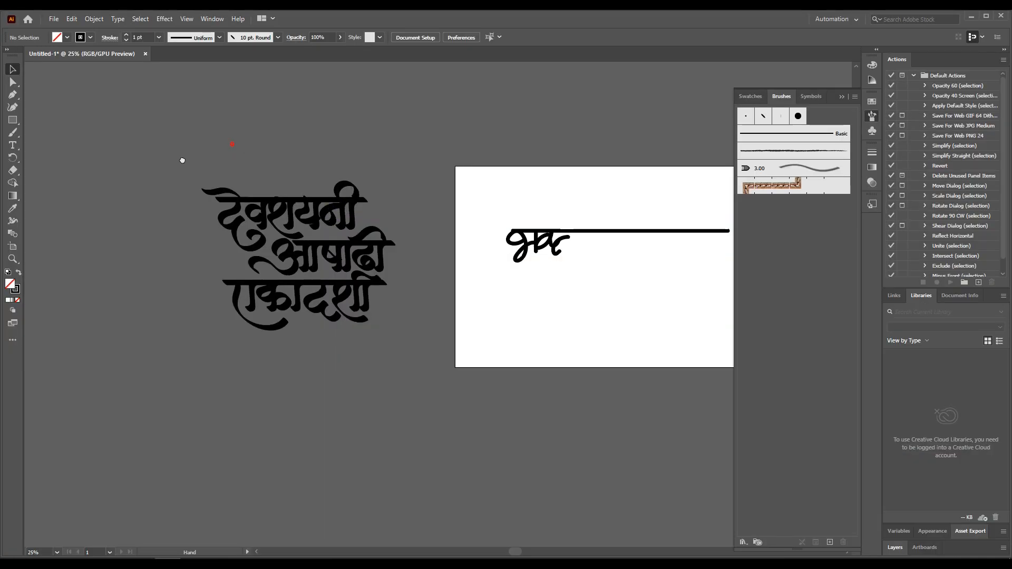
# Step: Switch to Illustrator and bring the "देवशयनी आषाढी एकादशी" lettering into the Photoshop poster as a smart object
pyautogui.hotkey('ctrl', '=')
pyautogui.hotkey('ctrl', '=')
pyautogui.moveTo(194, 228); pyautogui.dragTo(295, 226)
pyautogui.moveTo(531, 326); pyautogui.dragTo(447, 283)
pyautogui.moveTo(440, 196); pyautogui.dragTo(443, 289)
pyautogui.press('Return')
# Step: Scale the lettering down and position it beside the statue
pyautogui.moveTo(465, 392); pyautogui.dragTo(535, 380)
pyautogui.hotkey('ctrl', 'space')
pyautogui.moveTo(541, 376); pyautogui.dragTo(534, 374)
pyautogui.hotkey('ctrl', 't')
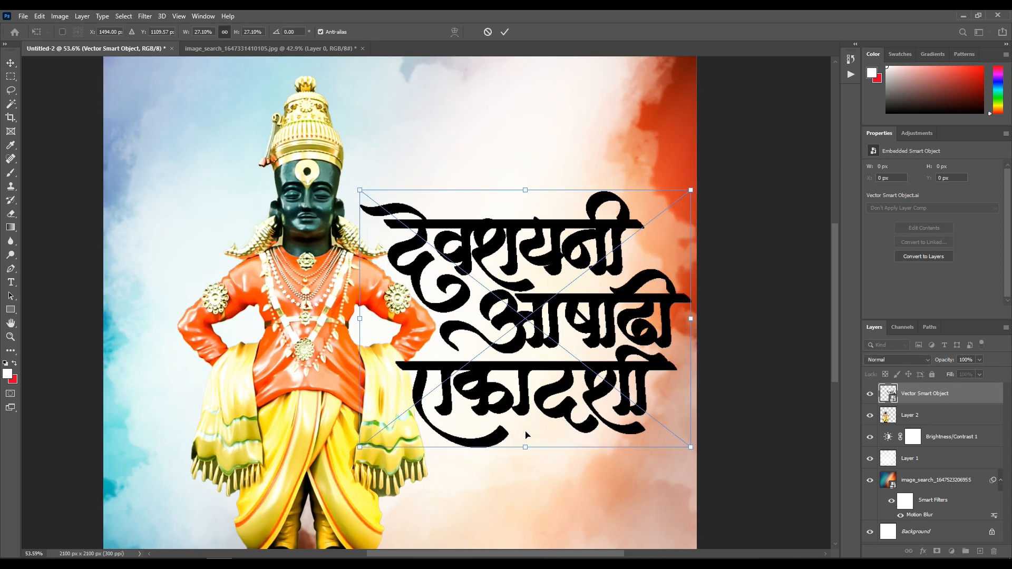
pyautogui.moveTo(524, 448); pyautogui.dragTo(515, 416)
pyautogui.doubleClick(515, 348)
pyautogui.moveTo(568, 322); pyautogui.dragTo(562, 343)
# Step: Select the statue and the lettering together and shift both about 79 px to the left
pyautogui.keyDown('ctrl'); pyautogui.keyDown('shift'); pyautogui.click(363, 378); pyautogui.keyUp('shift'); pyautogui.keyUp('ctrl')
pyautogui.hotkey('ctrl', 'space')
pyautogui.moveTo(437, 364); pyautogui.dragTo(360, 348)
pyautogui.moveTo(451, 382); pyautogui.dragTo(441, 381)
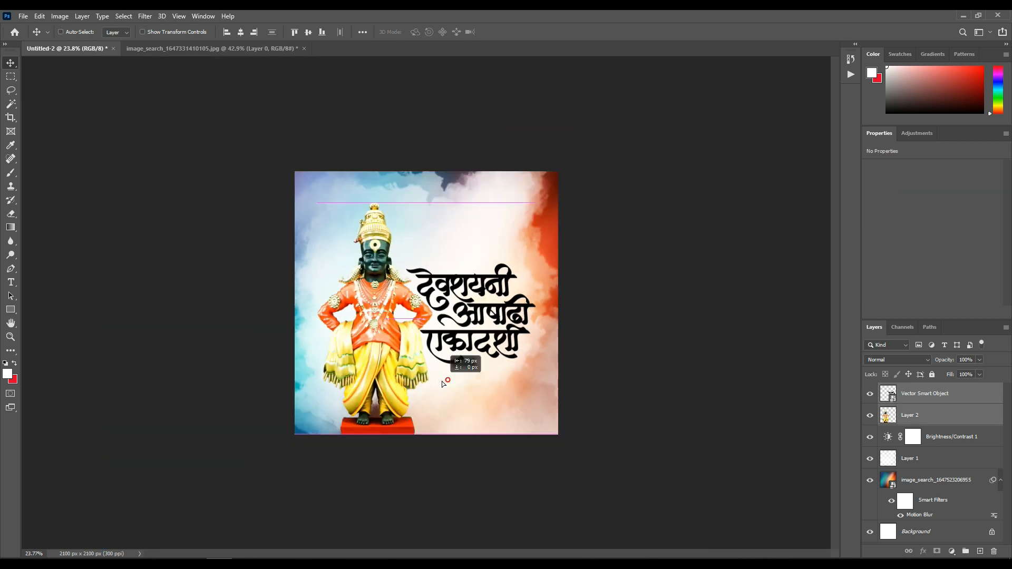
pyautogui.scroll(3, 444, 260)
pyautogui.scroll(-3, 464, 263)
pyautogui.scroll(2, 438, 295)
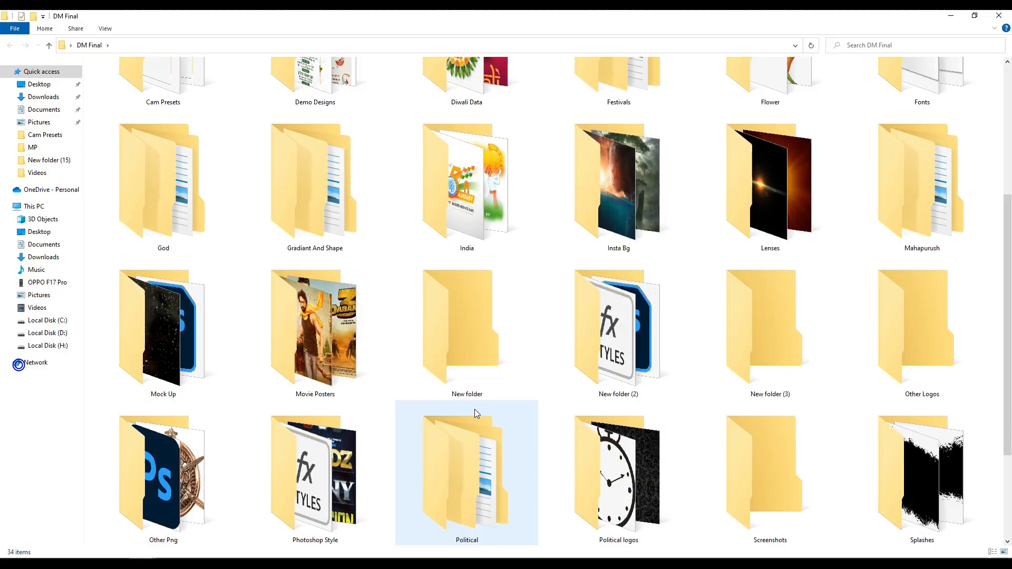
# Step: Open the निमित्त PSD from the DM Final folder and copy "निमित्त सर्वांना मंगलमय शुभेच्छा.!" into the poster below the lettering
pyautogui.scroll(-3, 475, 411)
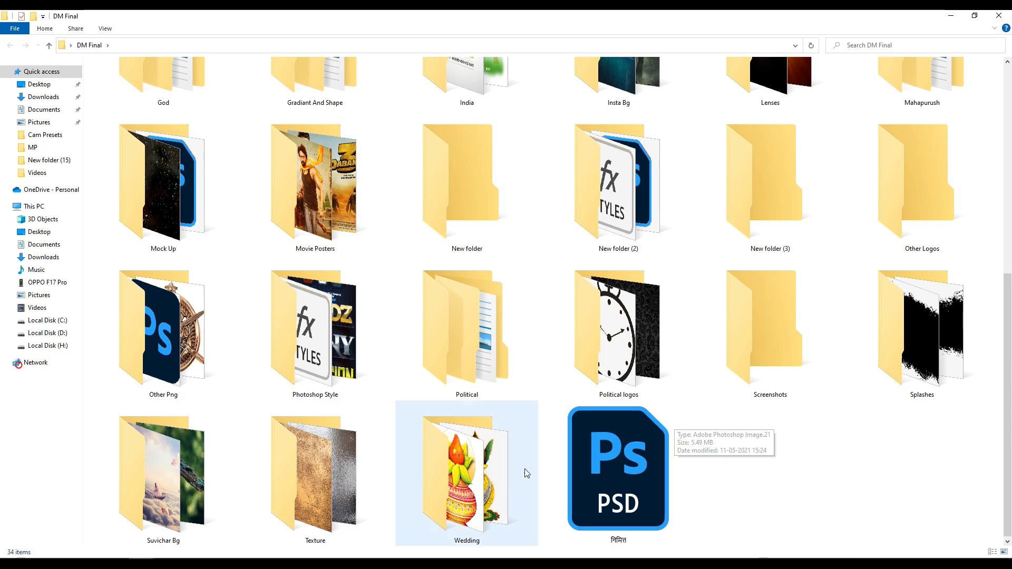
pyautogui.doubleClick(525, 470)
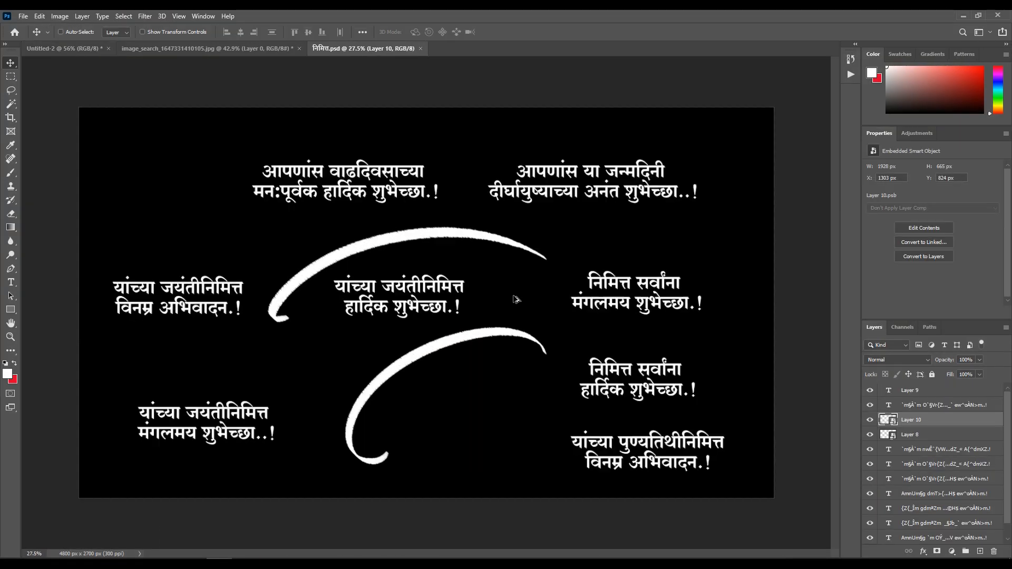
pyautogui.scroll(3, 508, 196)
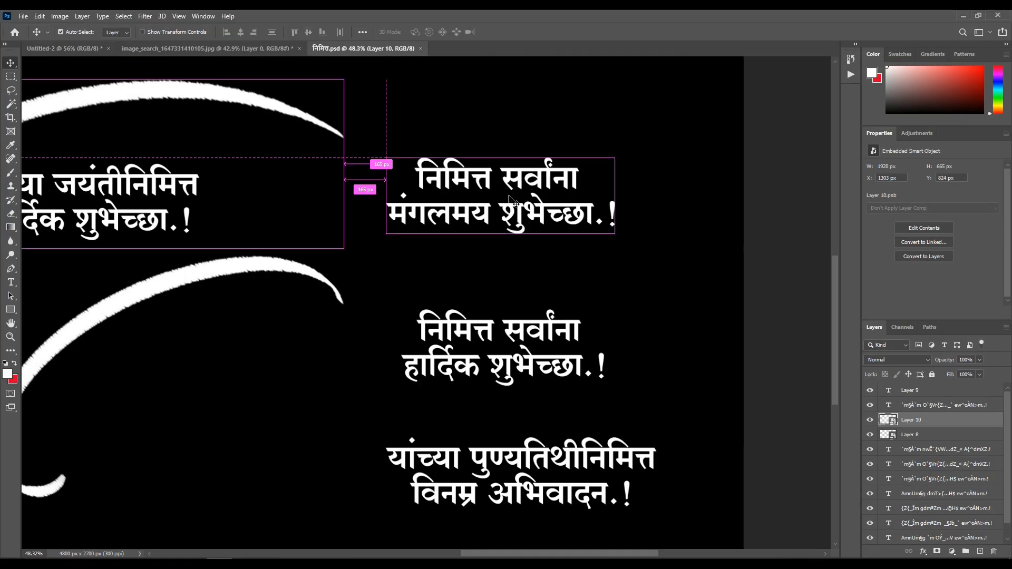
pyautogui.moveTo(169, 22); pyautogui.dragTo(737, 396)
# Step: Set the greeting text's color to #3c2020 and scale it down to 20.8 pt
pyautogui.click(953, 295)
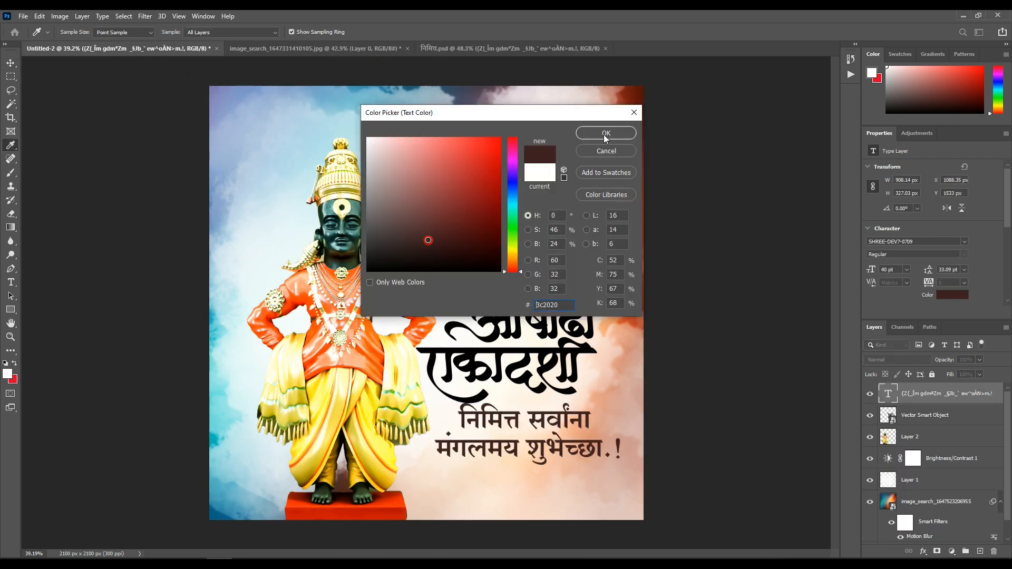
pyautogui.click(606, 133)
pyautogui.scroll(3, 551, 369)
pyautogui.scroll(-1, 501, 379)
pyautogui.hotkey('ctrl', 't')
pyautogui.moveTo(500, 380); pyautogui.dragTo(505, 327)
pyautogui.press('Return')
pyautogui.hotkey('ctrl', '0')
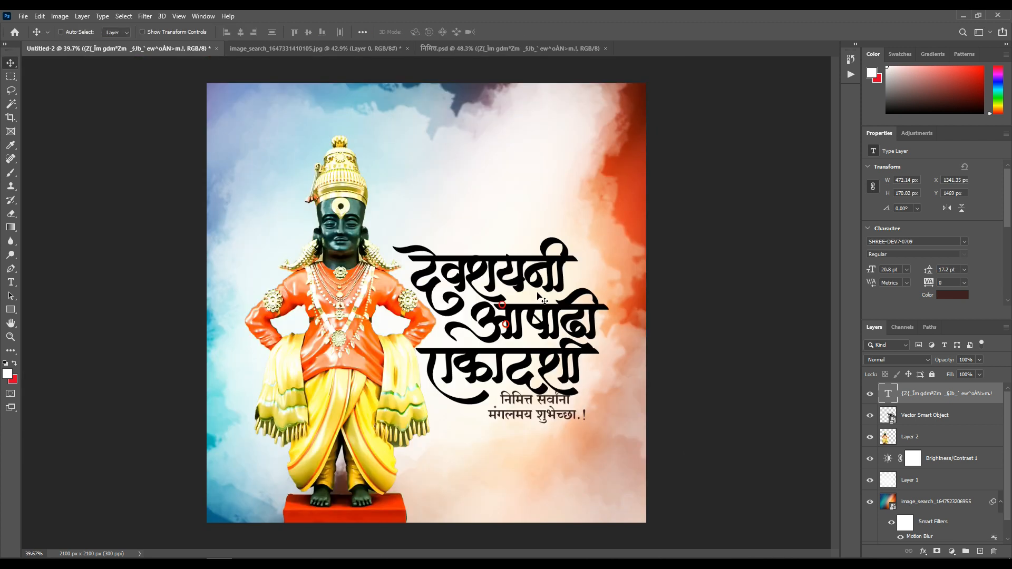
# Step: Reposition the greeting just below the lettering and recolor it a warmer brown
pyautogui.moveTo(568, 378); pyautogui.dragTo(607, 364)
pyautogui.moveTo(595, 422); pyautogui.dragTo(617, 353)
pyautogui.moveTo(605, 343); pyautogui.dragTo(587, 352)
pyautogui.click(962, 297)
pyautogui.click(700, 320)
pyautogui.click(429, 230)
pyautogui.click(604, 132)
pyautogui.scroll(-10, 562, 217)
pyautogui.scroll(5, 563, 338)
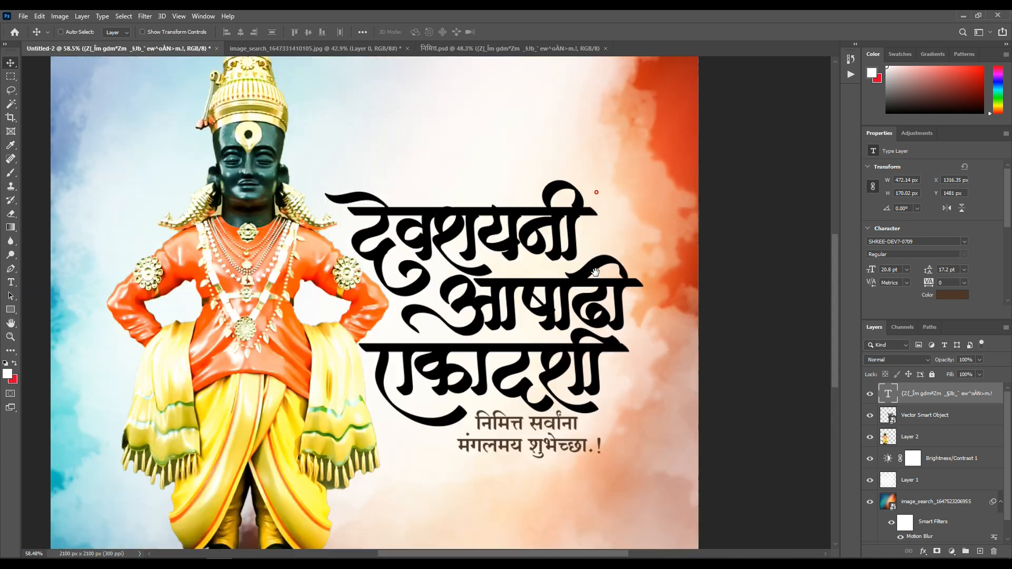
pyautogui.keyDown('ctrl'); pyautogui.click(515, 249); pyautogui.keyUp('ctrl')
pyautogui.scroll(-5, 419, 519)
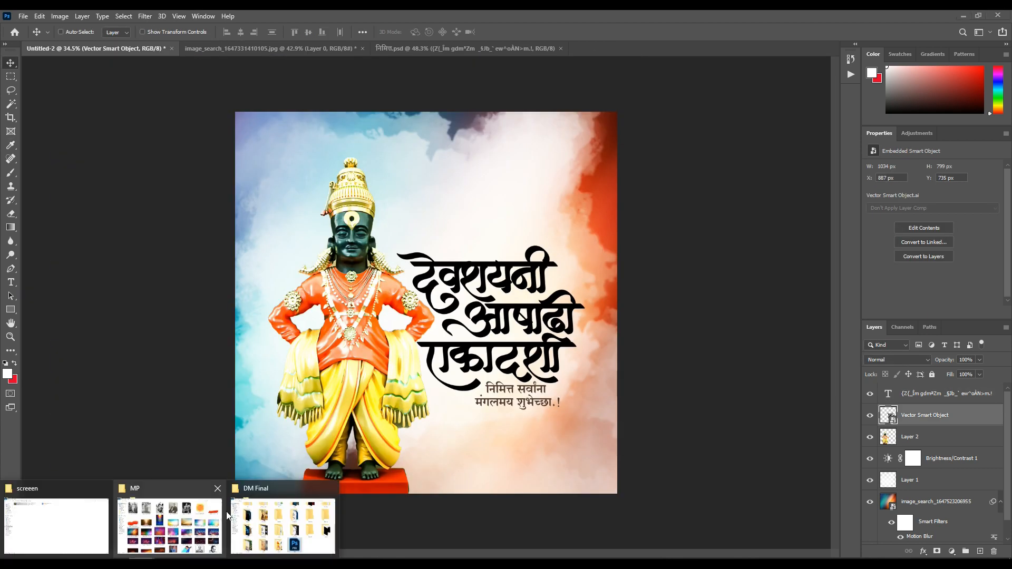
pyautogui.click(174, 519)
pyautogui.click(282, 433)
pyautogui.moveTo(281, 433); pyautogui.dragTo(482, 281)
pyautogui.press('Return')
pyautogui.moveTo(435, 350); pyautogui.dragTo(483, 385)
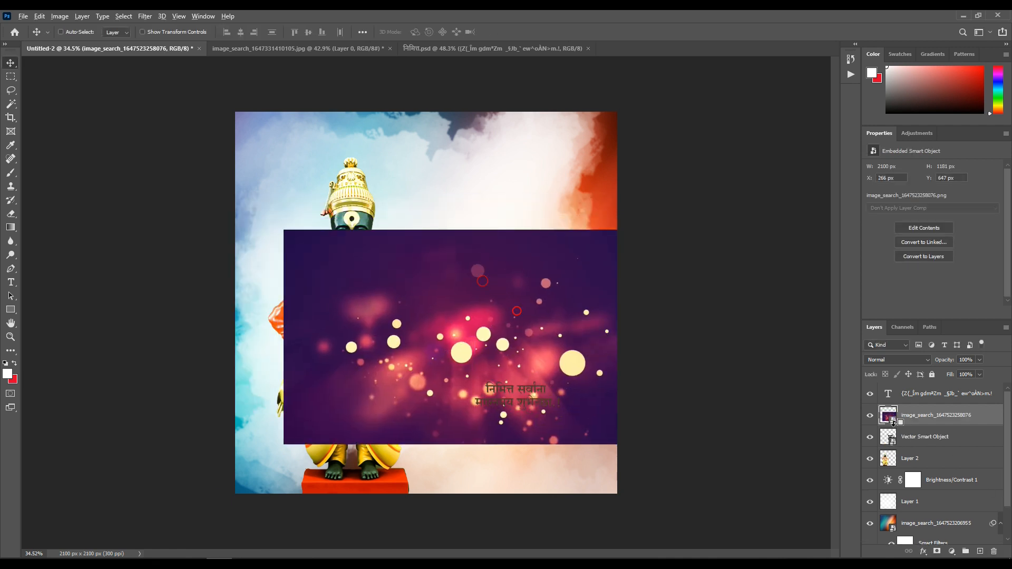
# Step: Try the purple bokeh image as a clipped fill for the lettering, enlarging and moving it, and delete it
pyautogui.keyDown('alt'); pyautogui.click(893, 422); pyautogui.keyUp('alt')
pyautogui.scroll(-3, 537, 312)
pyautogui.hotkey('ctrl', 't')
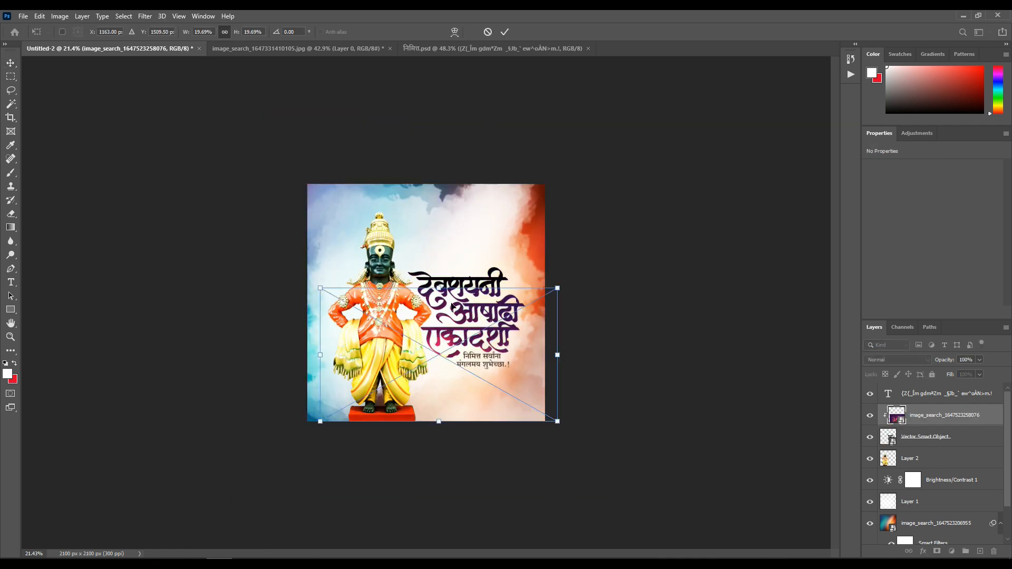
pyautogui.press('Return')
pyautogui.moveTo(481, 382); pyautogui.dragTo(516, 294)
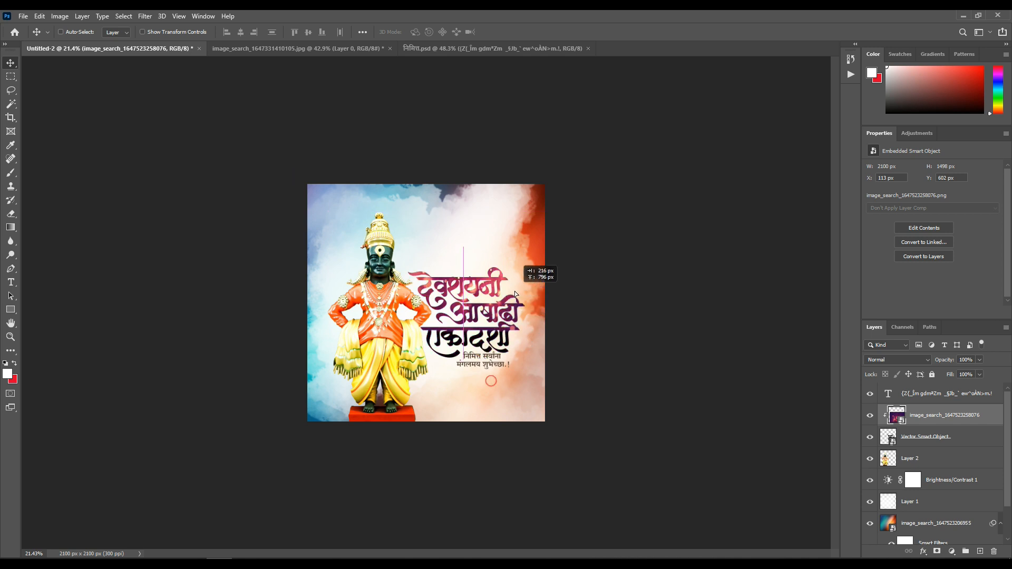
pyautogui.press('Delete')
pyautogui.click(141, 563)
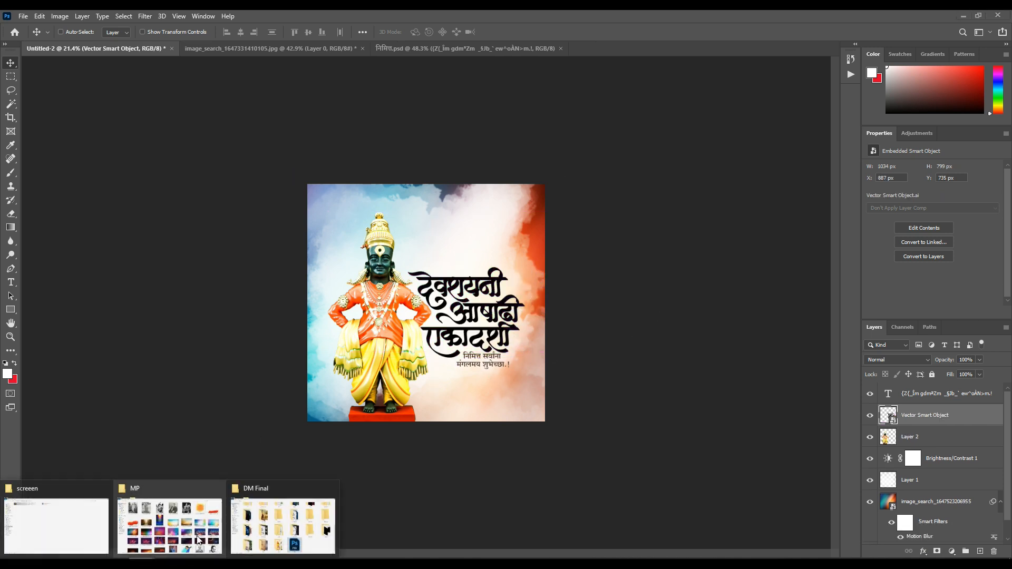
pyautogui.click(171, 527)
pyautogui.click(544, 368)
pyautogui.click(546, 424)
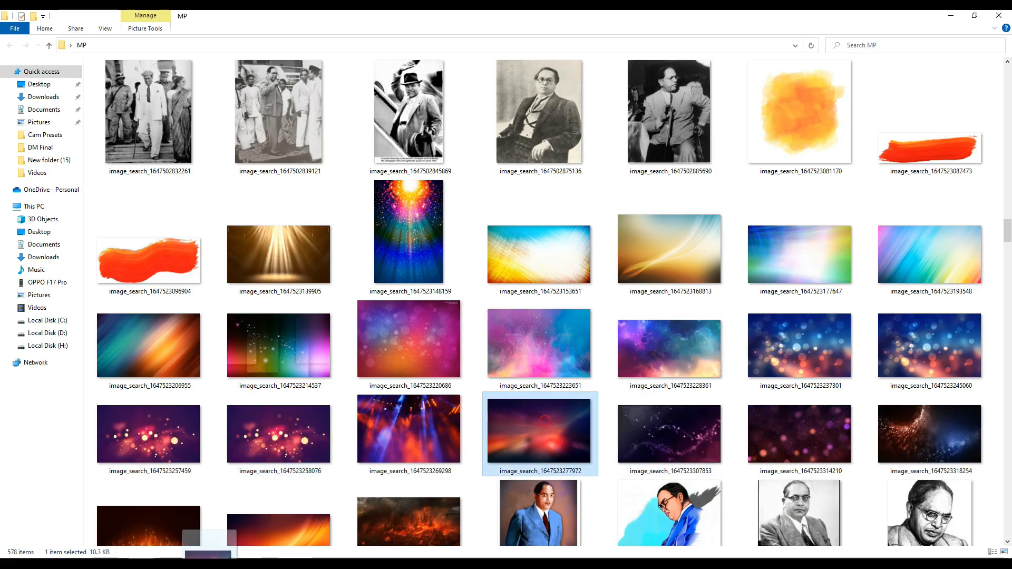
pyautogui.moveTo(209, 564); pyautogui.dragTo(463, 332)
pyautogui.press('Return')
# Step: Clip the placed image to the lettering and shift it sideways to adjust the colors inside the letters
pyautogui.keyDown('alt'); pyautogui.click(879, 425); pyautogui.keyUp('alt')
pyautogui.scroll(3, 549, 363)
pyautogui.moveTo(534, 370); pyautogui.dragTo(561, 370)
pyautogui.scroll(-3, 624, 356)
pyautogui.scroll(5, 574, 285)
pyautogui.scroll(-4, 579, 287)
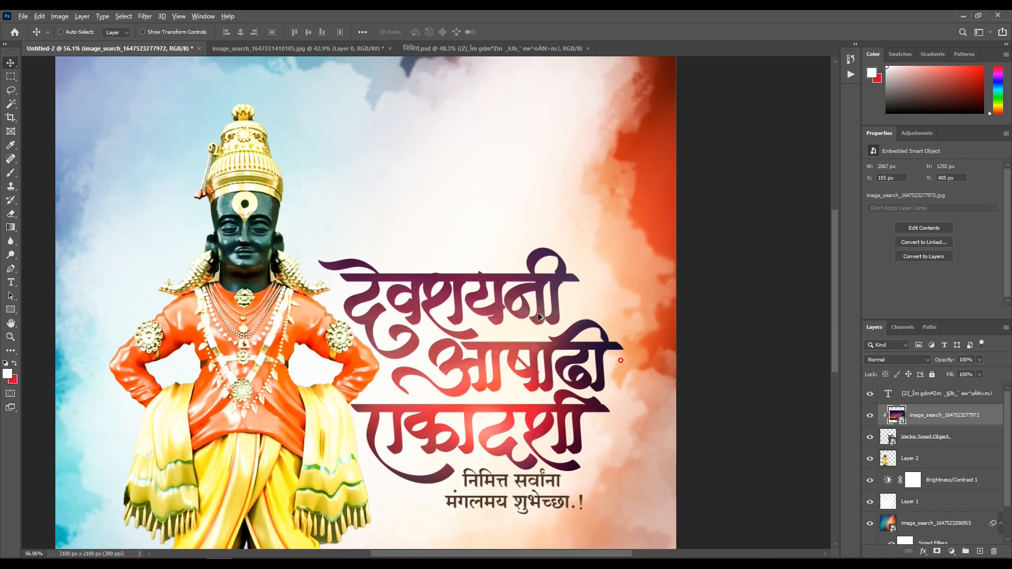
# Step: Delete the white-painted Layer 1
pyautogui.click(942, 508)
pyautogui.press('Delete')
pyautogui.click(941, 479)
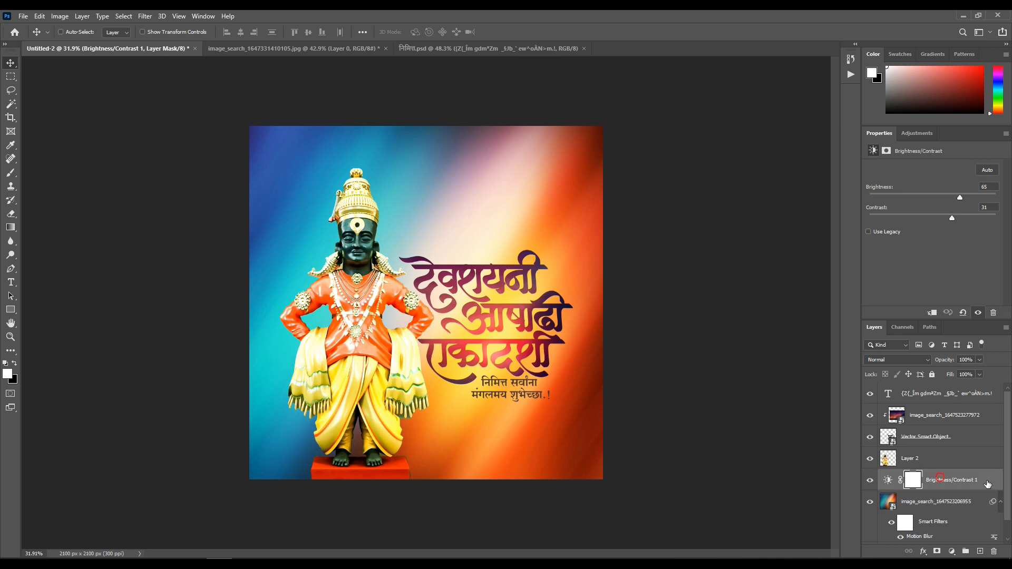
pyautogui.press('Delete')
pyautogui.hotkey('ctrl', 'z')
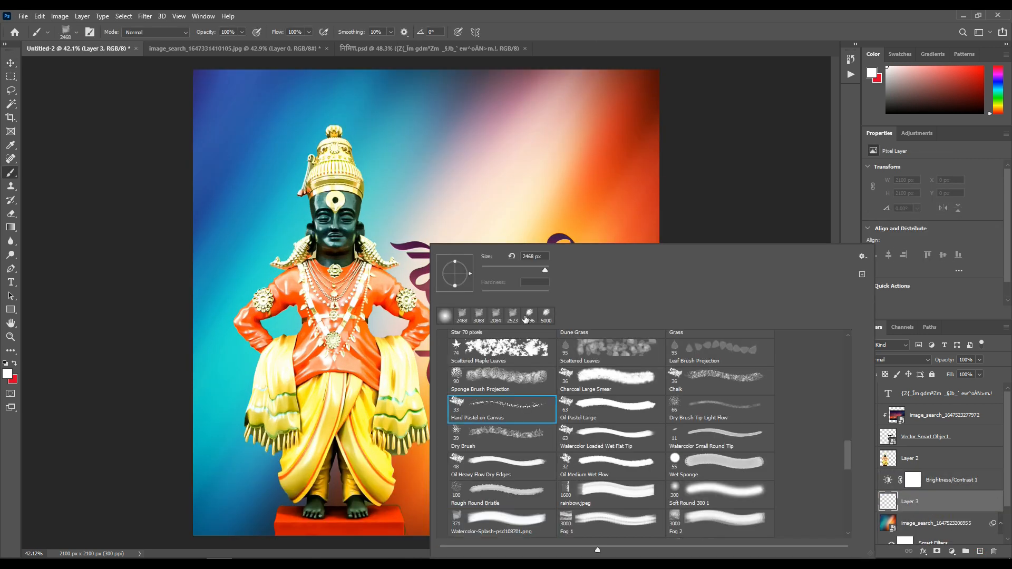
# Step: Paint white clouds on Layer 3 behind the lettering and around the canvas edges with the 2196 px cloud brush
pyautogui.click(530, 316)
pyautogui.click(268, 308)
pyautogui.scroll(-3, 268, 308)
pyautogui.hotkey('ctrl', 'z')
pyautogui.click(470, 326)
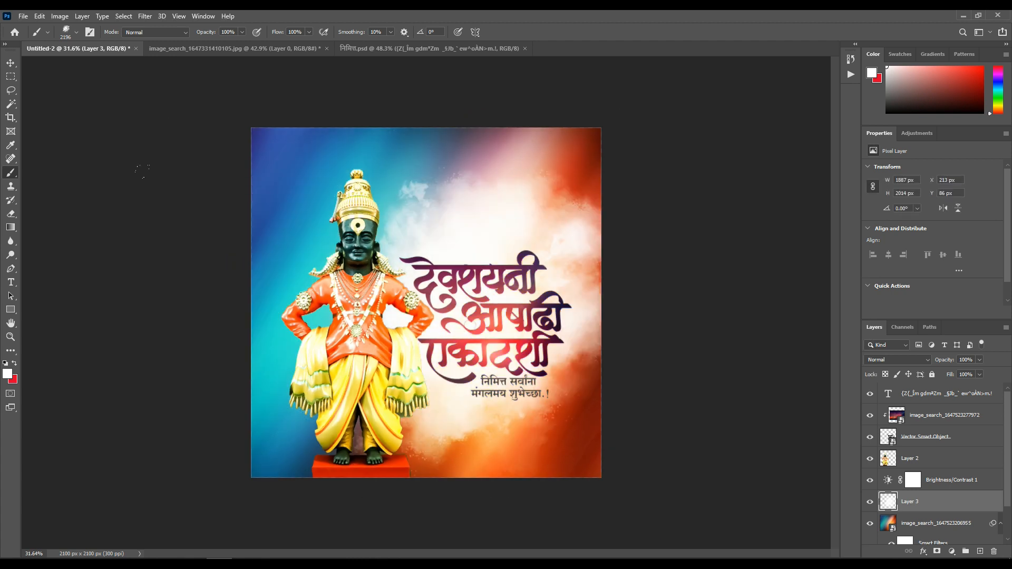
pyautogui.scroll(-4, 211, 322)
pyautogui.click(250, 335)
pyautogui.click(400, 134)
pyautogui.click(558, 424)
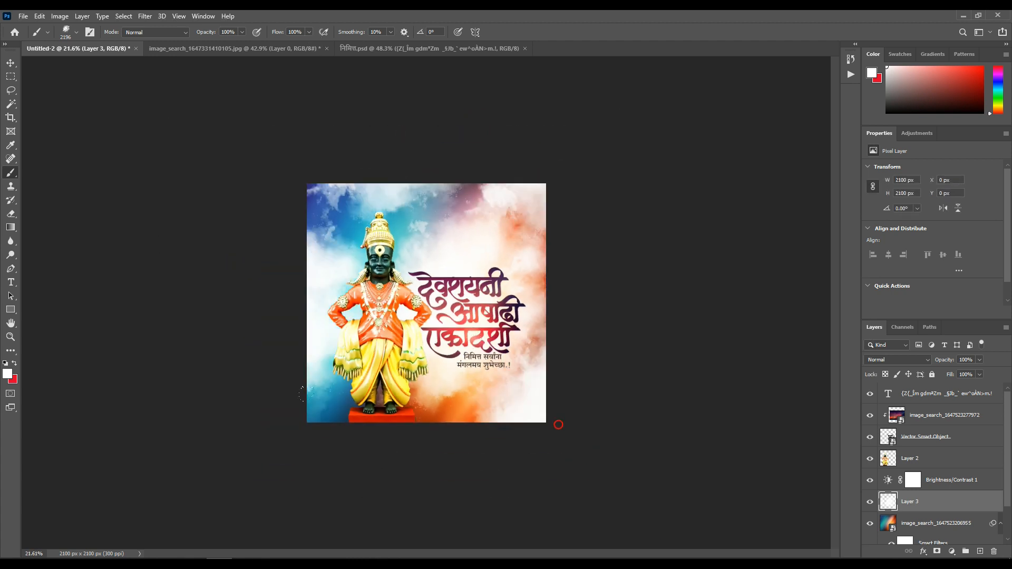
pyautogui.scroll(2, 315, 327)
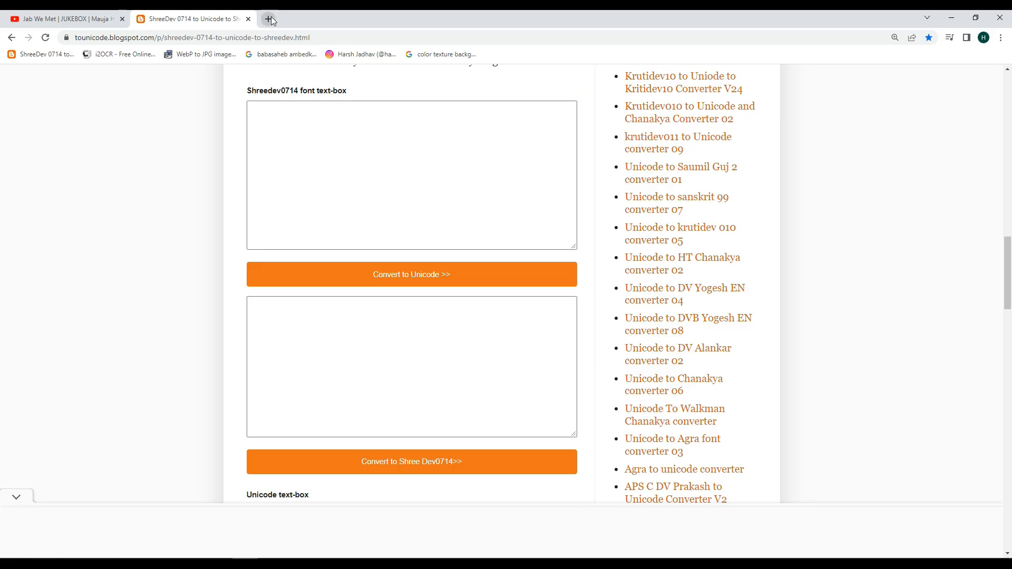
# Step: Switch to Chrome and search Google for "temple png" in a new tab
pyautogui.click(269, 19)
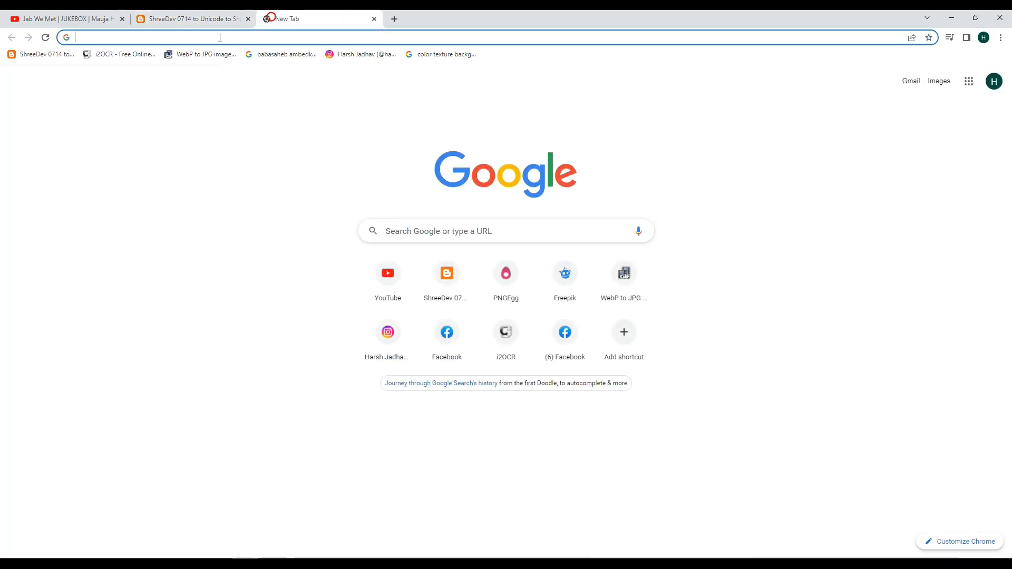
pyautogui.write('temp')
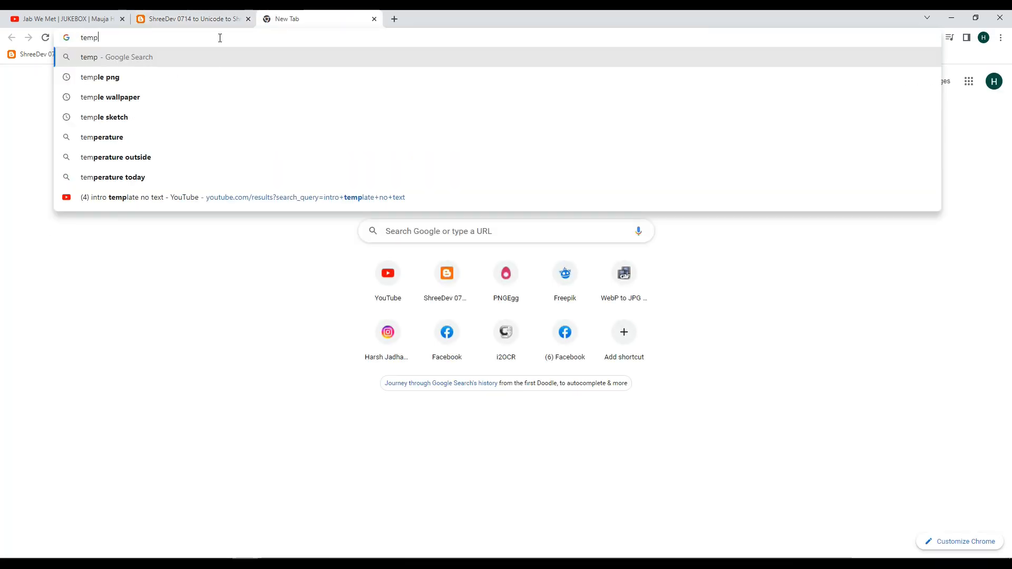
pyautogui.write('le png')
pyautogui.press('Return')
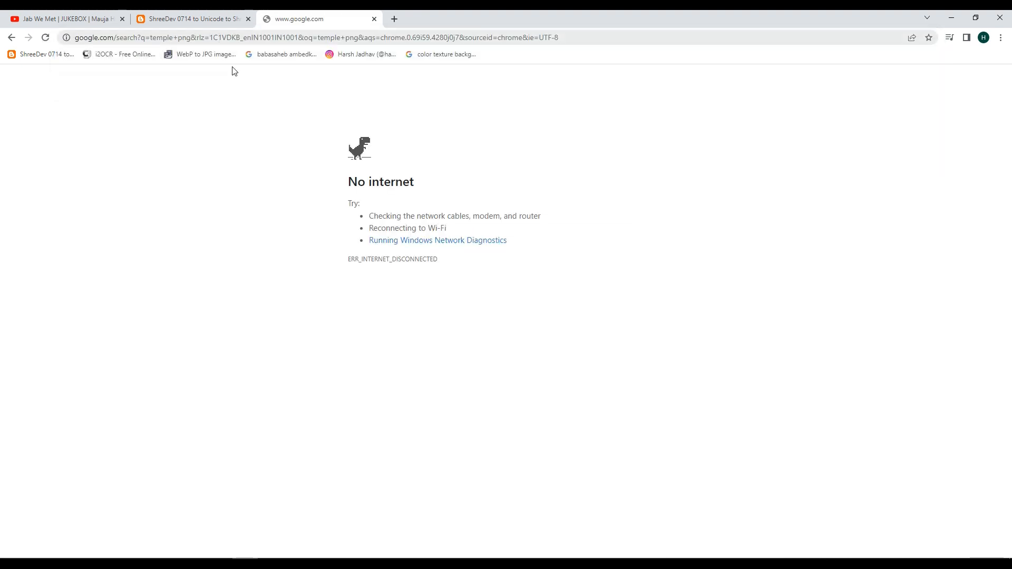
# Step: Connect the computer to the available secured Wi-Fi network
pyautogui.click(902, 564)
pyautogui.click(920, 277)
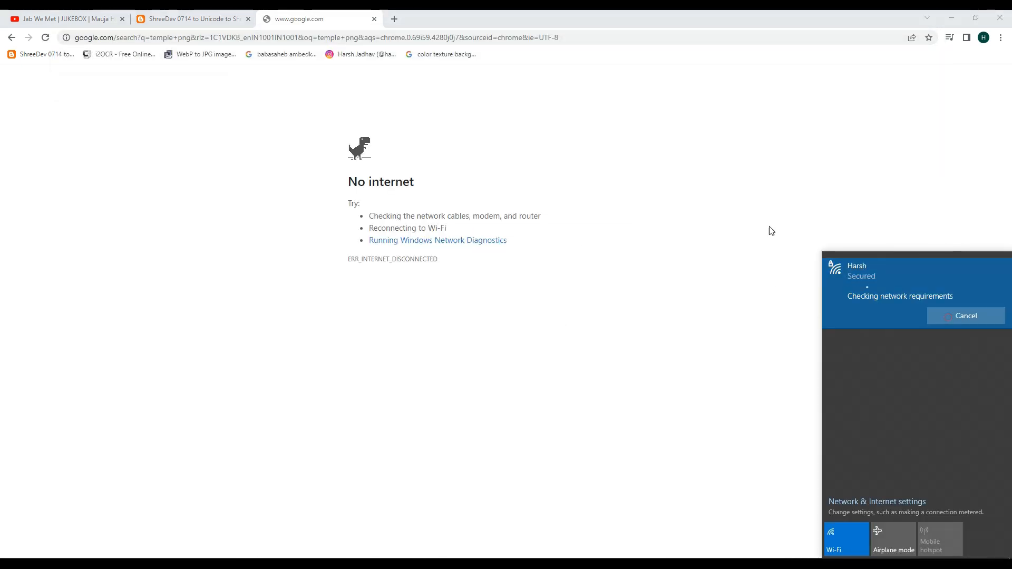
# Step: Save the Hindu Temple PNG image from PNG All in the Google image results to the computer
pyautogui.click(596, 219)
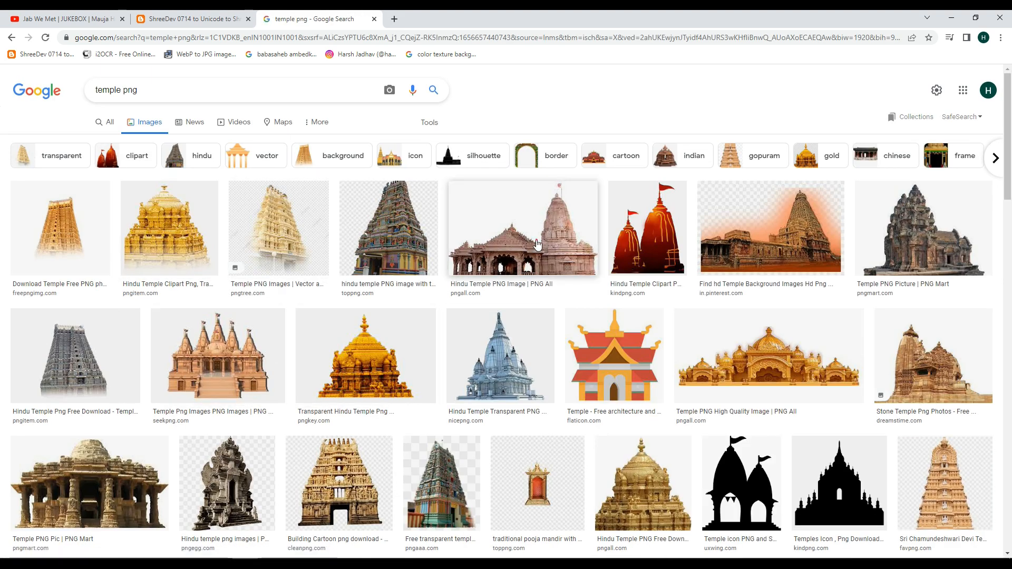
pyautogui.click(537, 245)
pyautogui.rightClick(785, 233)
pyautogui.click(822, 343)
pyautogui.click(923, 541)
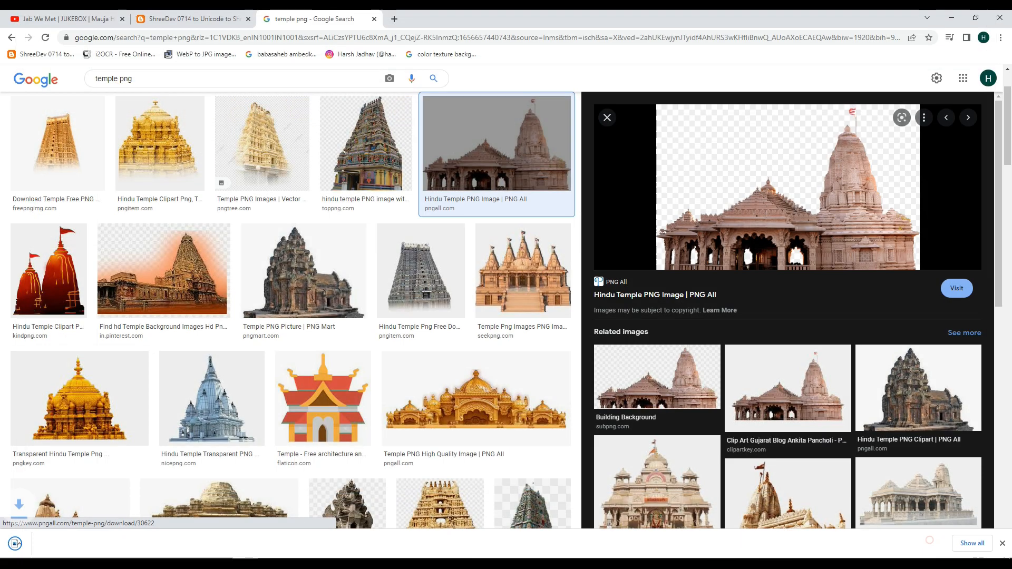
# Step: Place the downloaded Hindu temple image in the Photoshop poster, scaled down to about 1041 px wide above the Marathi lettering
pyautogui.click(113, 544)
pyautogui.click(181, 509)
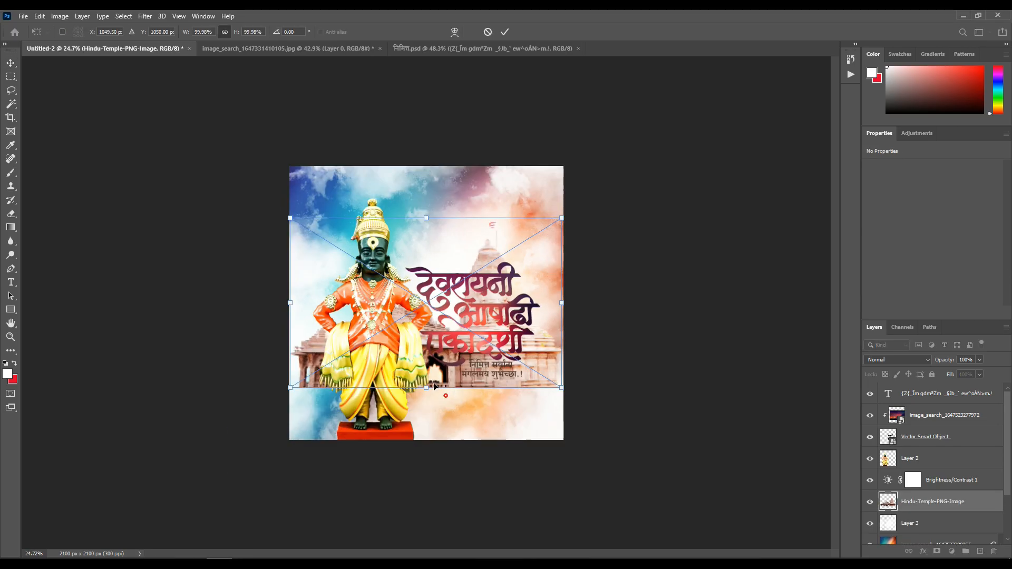
pyautogui.moveTo(374, 309); pyautogui.dragTo(509, 272)
pyautogui.press('Return')
# Step: Apply a Threshold adjustment to the temple image and move it behind the statue's head
pyautogui.scroll(7, 497, 203)
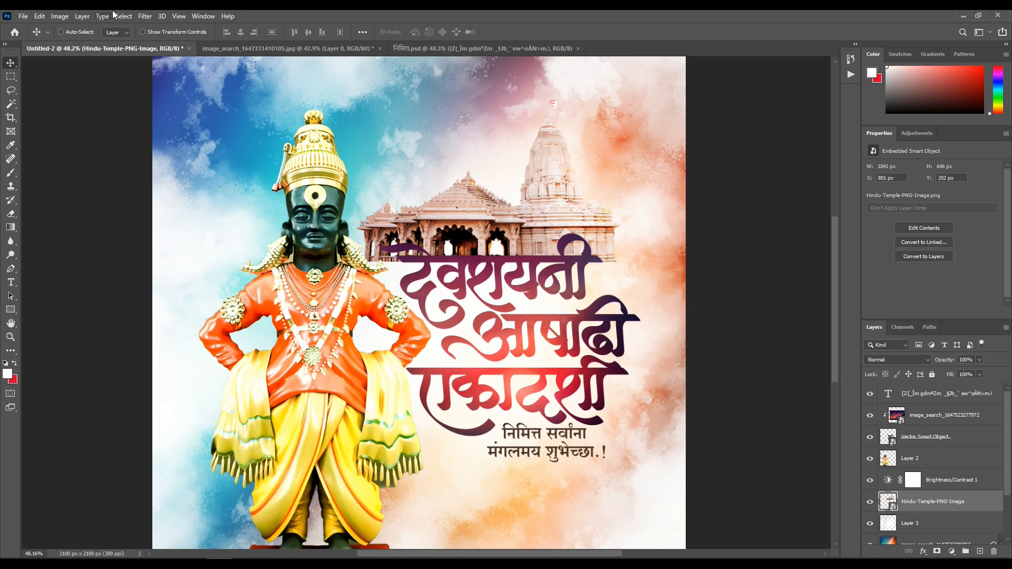
pyautogui.click(59, 16)
pyautogui.moveTo(79, 39)
pyautogui.click(211, 187)
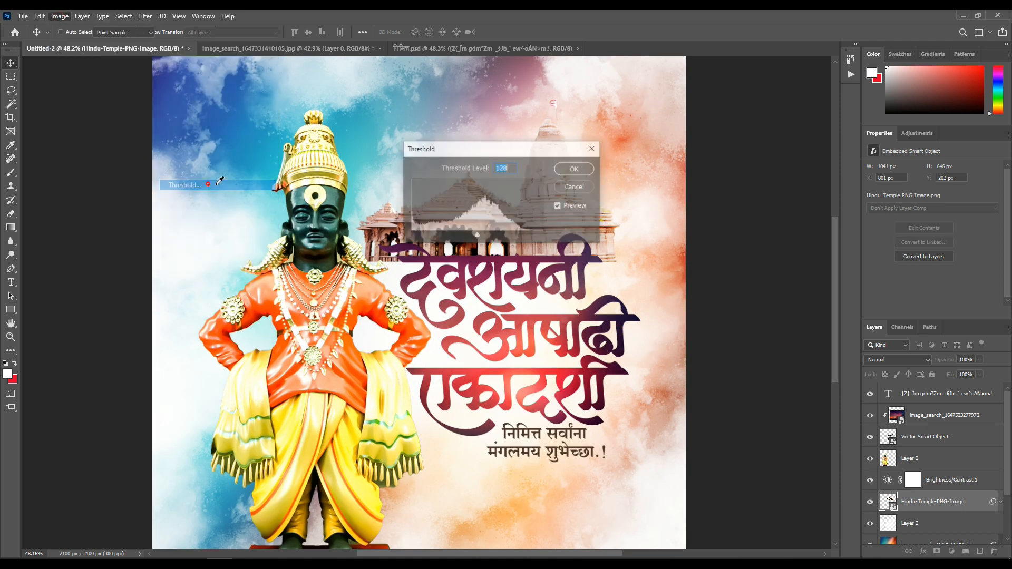
pyautogui.moveTo(470, 161); pyautogui.dragTo(577, 287)
pyautogui.moveTo(581, 374); pyautogui.dragTo(587, 346)
pyautogui.click(687, 302)
pyautogui.scroll(-3, 622, 274)
pyautogui.moveTo(536, 239); pyautogui.dragTo(412, 233)
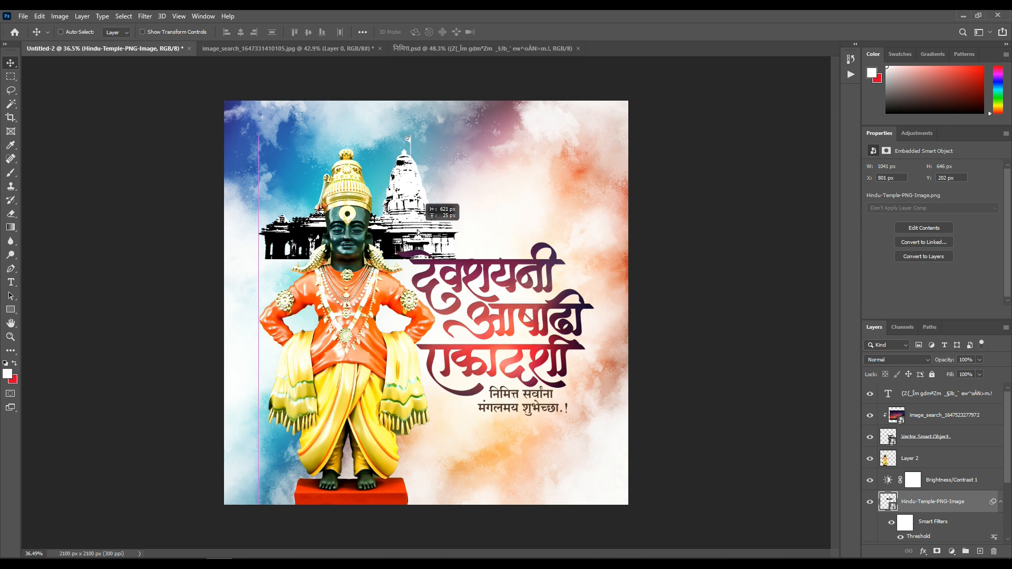
# Step: Rasterize the temple layer and fade its lower edge with the soft 914 px Eraser
pyautogui.scroll(2, 412, 233)
pyautogui.click(12, 214)
pyautogui.click(496, 207)
pyautogui.click(494, 225)
pyautogui.moveTo(516, 228)
pyautogui.mouseDown()
pyautogui.moveTo(617, 228)
pyautogui.moveTo(606, 227)
pyautogui.mouseUp()
pyautogui.moveTo(474, 263); pyautogui.dragTo(326, 277)
pyautogui.scroll(-4, 426, 303)
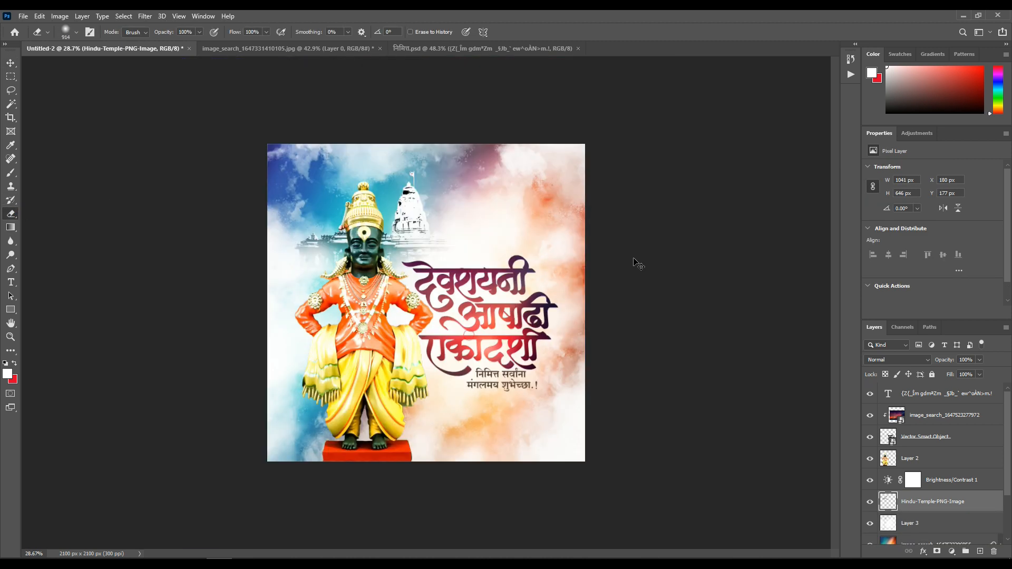
# Step: Enlarge the faded temple to about 1373 px wide and adjust its position behind the statue
pyautogui.moveTo(366, 169); pyautogui.dragTo(367, 140)
pyautogui.press('Return')
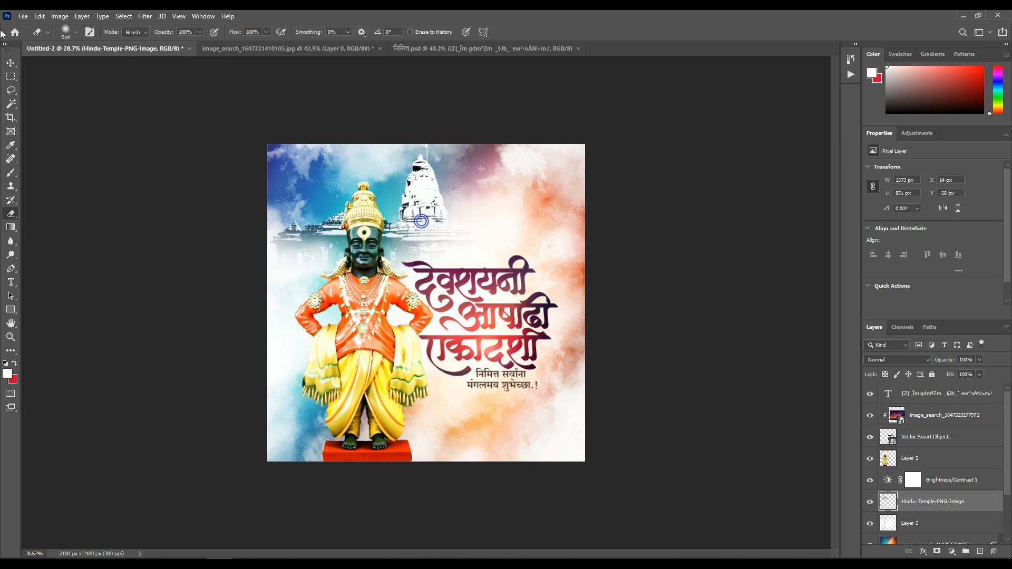
pyautogui.click(11, 63)
pyautogui.scroll(-2, 398, 183)
pyautogui.moveTo(394, 232); pyautogui.dragTo(393, 235)
pyautogui.scroll(3, 592, 247)
pyautogui.scroll(-3, 572, 267)
# Step: Delete the temple layer and the cloud-painted Layer 3
pyautogui.press('Delete')
pyautogui.scroll(-1, 948, 491)
pyautogui.press('Delete')
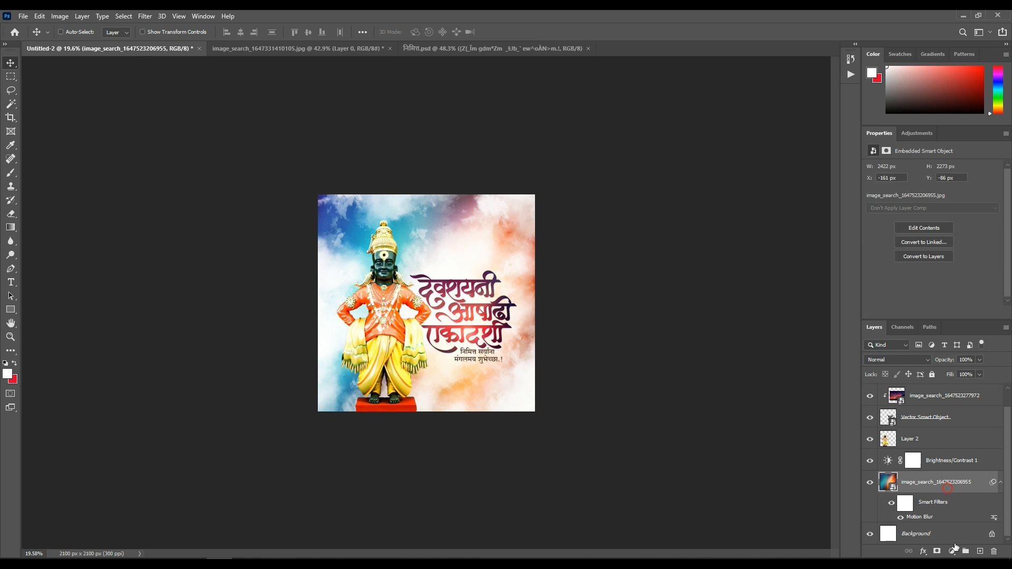
# Step: Add a new layer above the blurred background image and brush a soft white glow in the canvas centre, undoing unwanted strokes
pyautogui.click(980, 551)
pyautogui.scroll(3, 543, 323)
pyautogui.click(458, 316)
pyautogui.hotkey('ctrl', 'z')
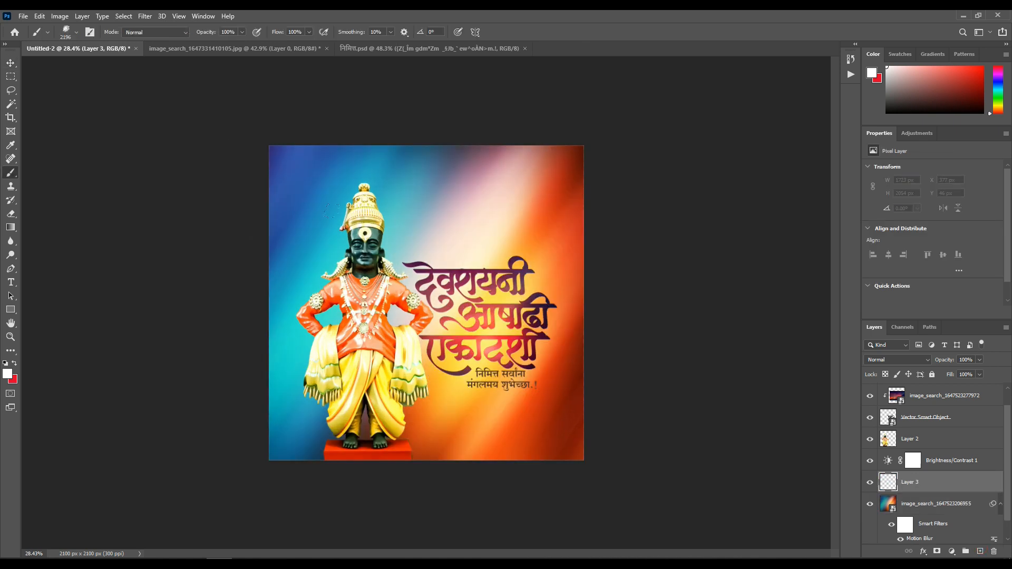
pyautogui.click(446, 331)
pyautogui.click(275, 339)
pyautogui.hotkey('ctrl', 'z')
pyautogui.hotkey('ctrl', 'z')
pyautogui.click(422, 310)
pyautogui.scroll(-2, 424, 313)
pyautogui.hotkey('ctrl', 'z')
pyautogui.click(433, 329)
pyautogui.scroll(3, 433, 330)
pyautogui.hotkey('ctrl', 'z')
pyautogui.click(432, 311)
pyautogui.scroll(3, 432, 311)
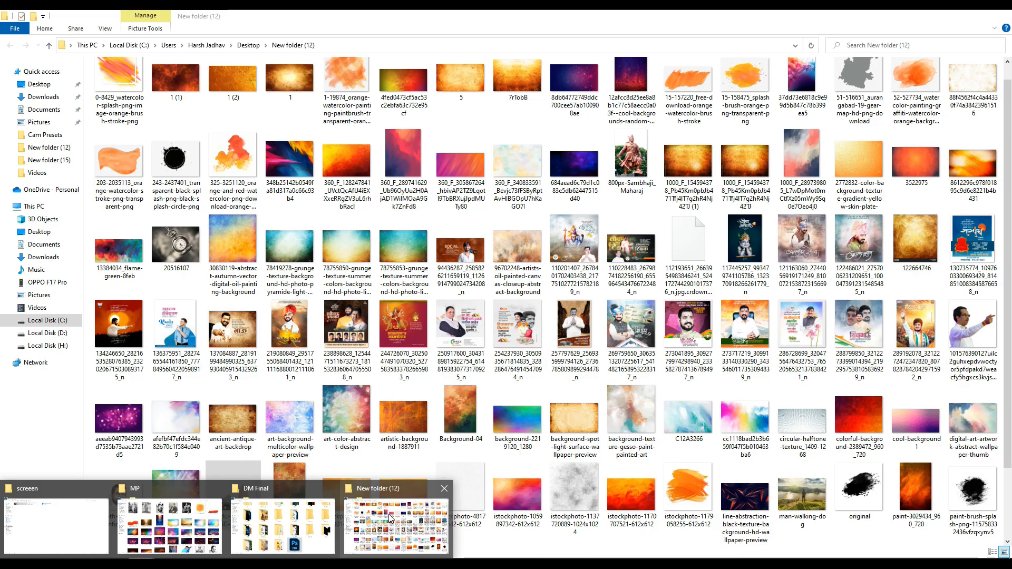
# Step: Place the art-color-abstract-design image from New folder (12) above Layer 3, enlarged to about 2338 px square to cover the canvas
pyautogui.click(396, 527)
pyautogui.scroll(-2, 553, 409)
pyautogui.click(739, 346)
pyautogui.click(166, 337)
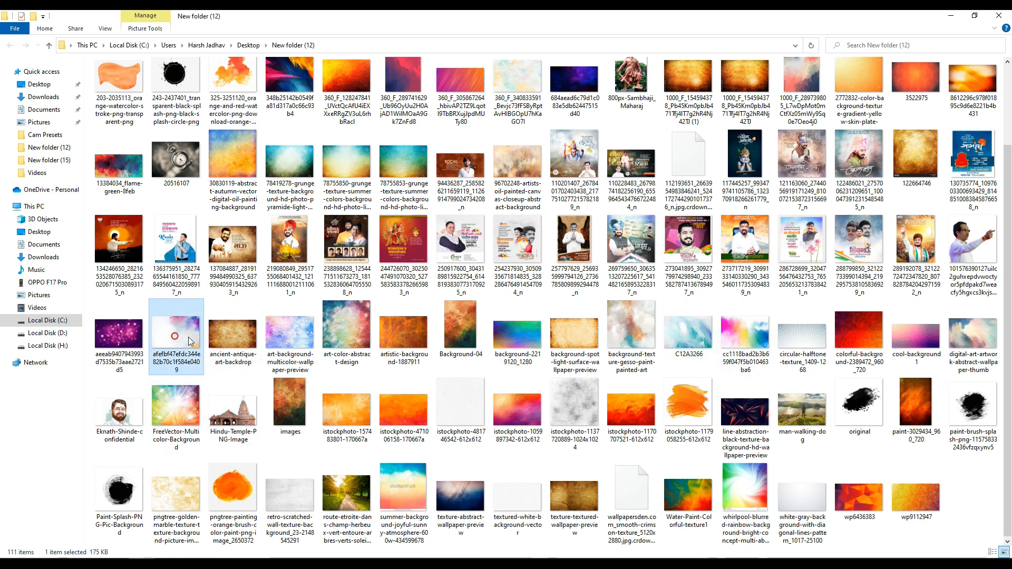
pyautogui.moveTo(358, 333); pyautogui.dragTo(535, 305)
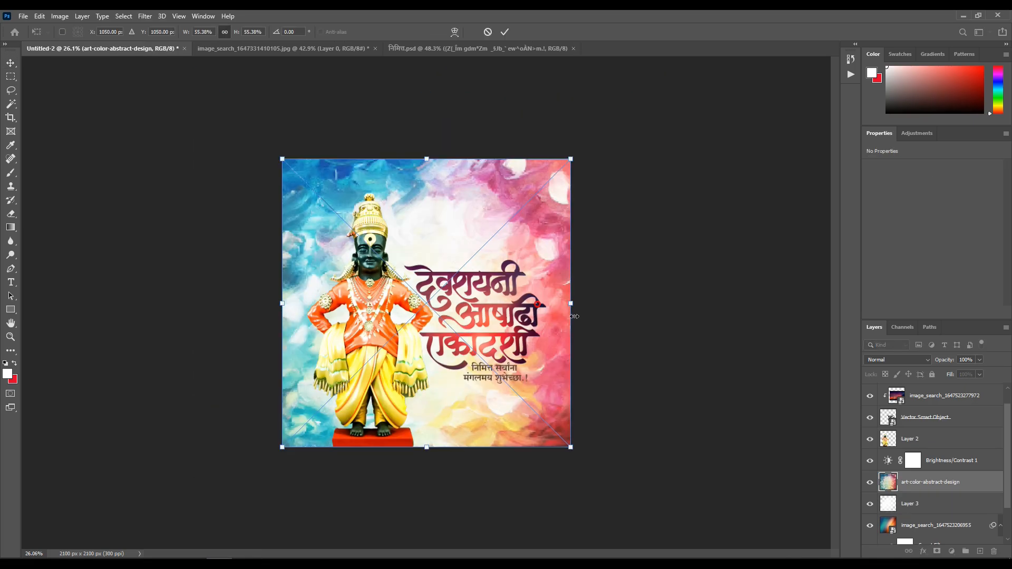
pyautogui.press('Return')
pyautogui.moveTo(562, 348); pyautogui.dragTo(532, 373)
# Step: Set the art-color-abstract-design layer to Hard Light blending at 66% opacity
pyautogui.click(901, 360)
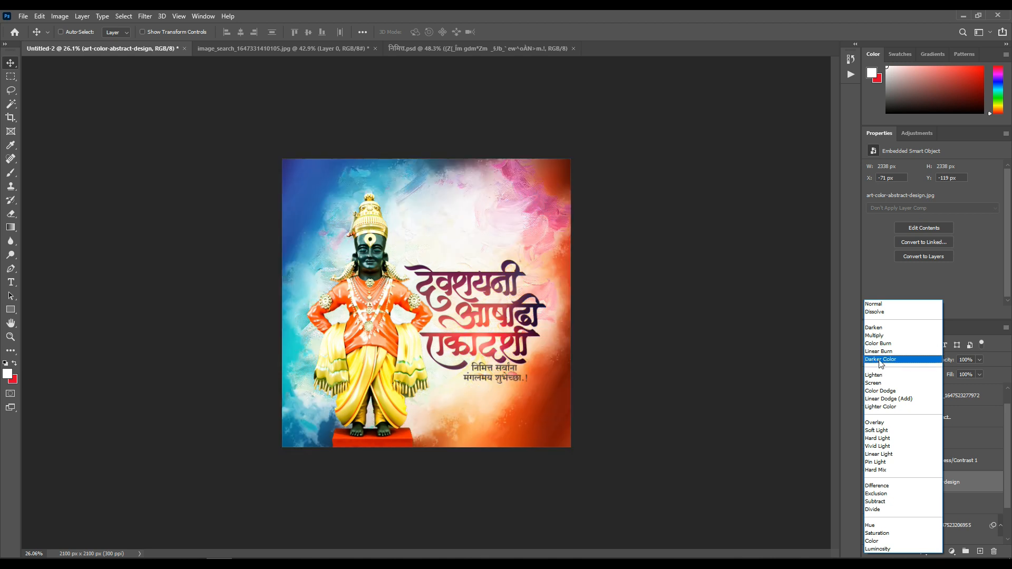
pyautogui.click(885, 438)
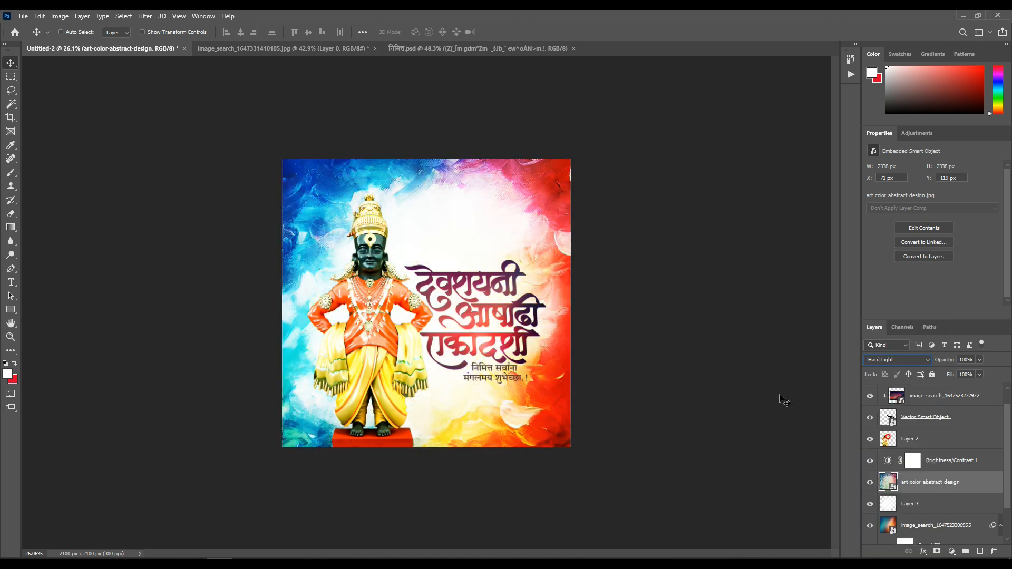
pyautogui.scroll(1, 906, 347)
pyautogui.moveTo(943, 362); pyautogui.dragTo(916, 370)
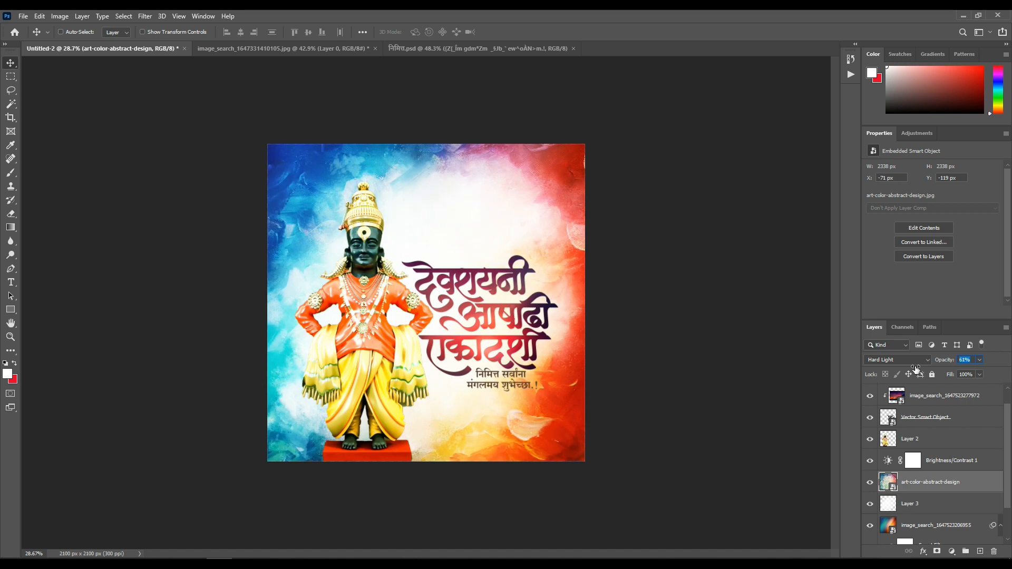
# Step: Start a text layer in the bright area beside the statue's head with the line "देव दिसे ठायी ठायी"
pyautogui.scroll(9, 475, 311)
pyautogui.moveTo(519, 216); pyautogui.dragTo(572, 337)
pyautogui.scroll(-8, 554, 296)
pyautogui.scroll(6, 531, 169)
pyautogui.moveTo(517, 185); pyautogui.dragTo(532, 272)
pyautogui.scroll(3, 413, 279)
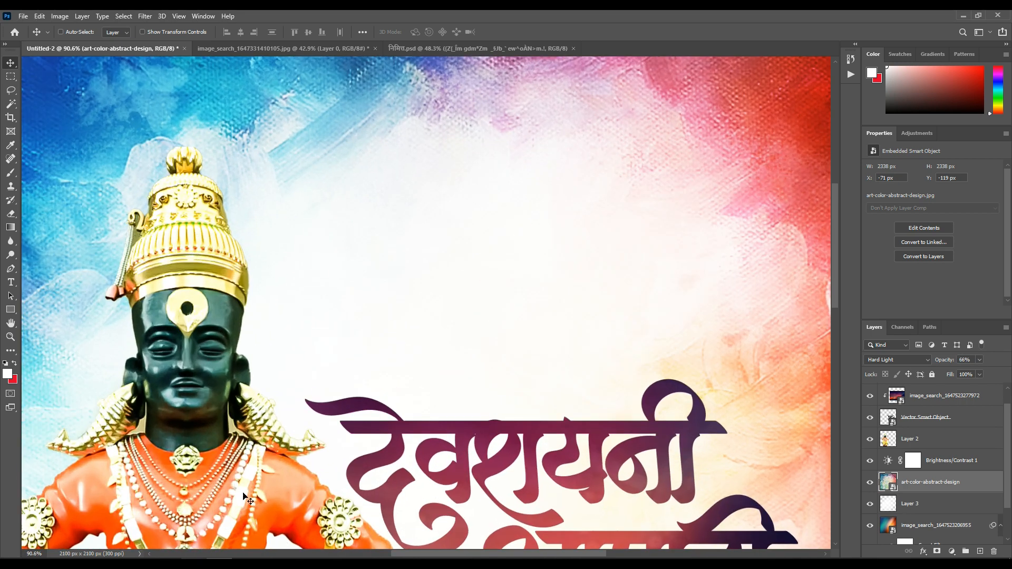
pyautogui.scroll(2, 543, 246)
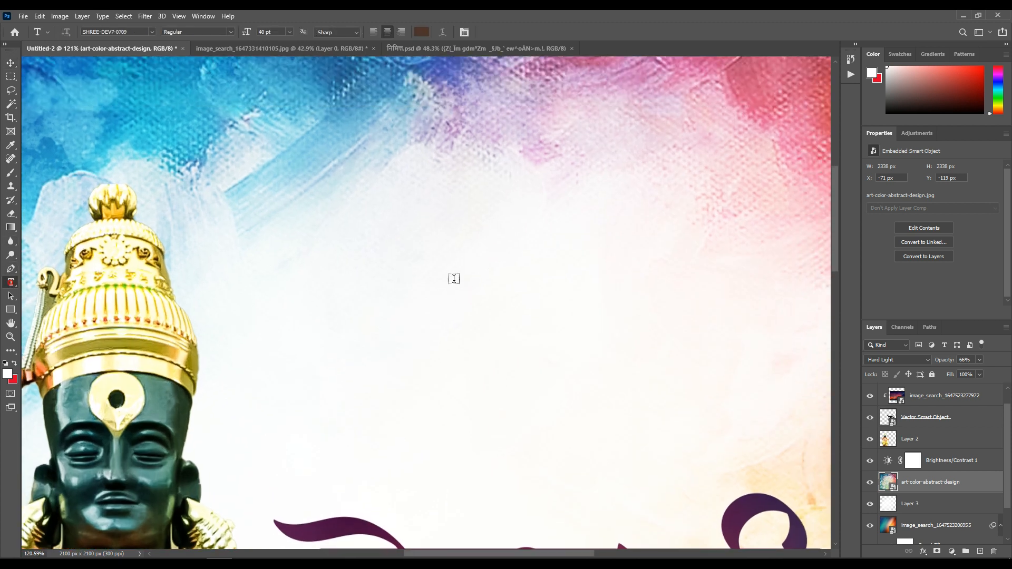
pyautogui.click(362, 279)
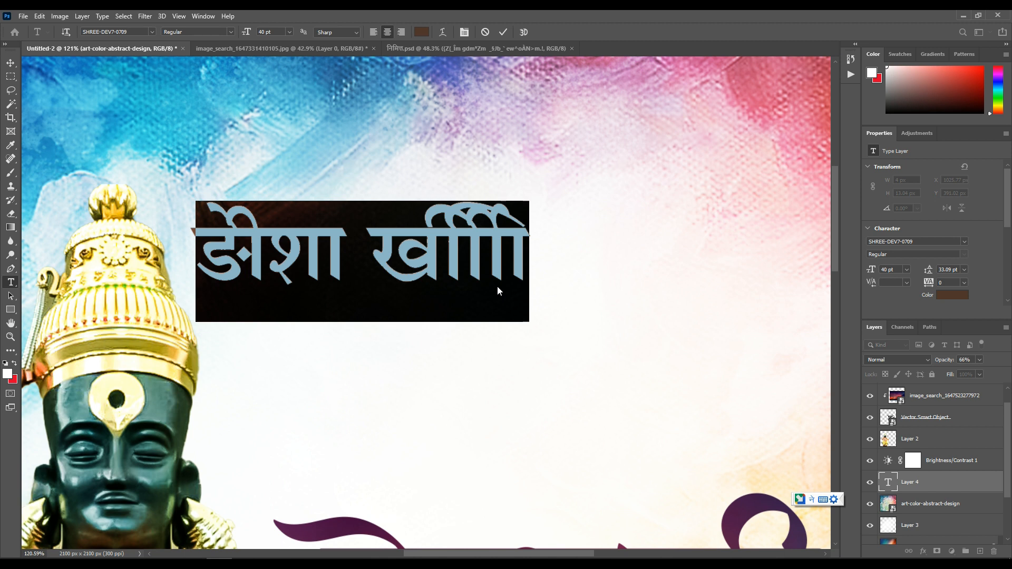
pyautogui.write('देव dise thaayi')
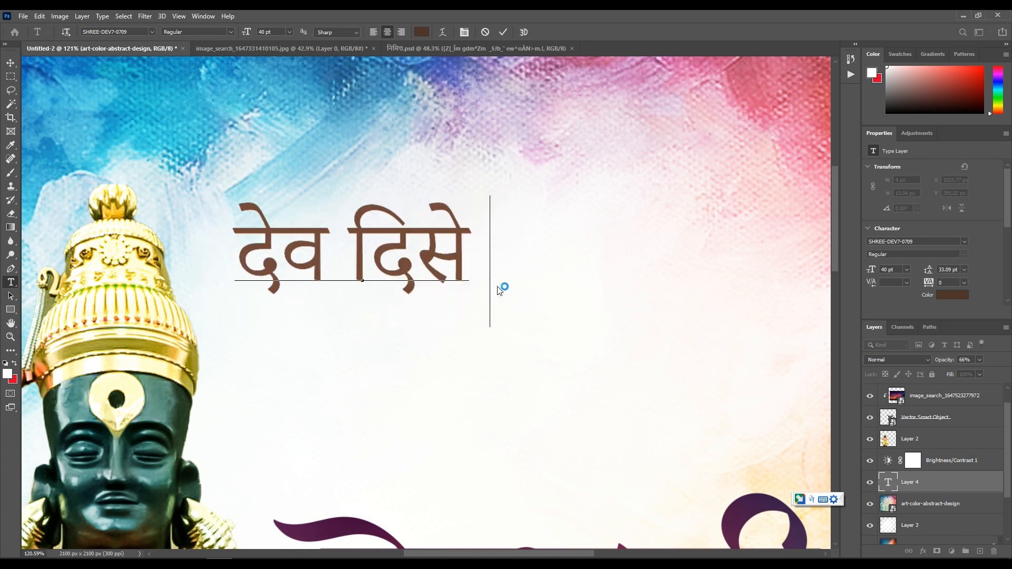
pyautogui.write(' thaayi ')
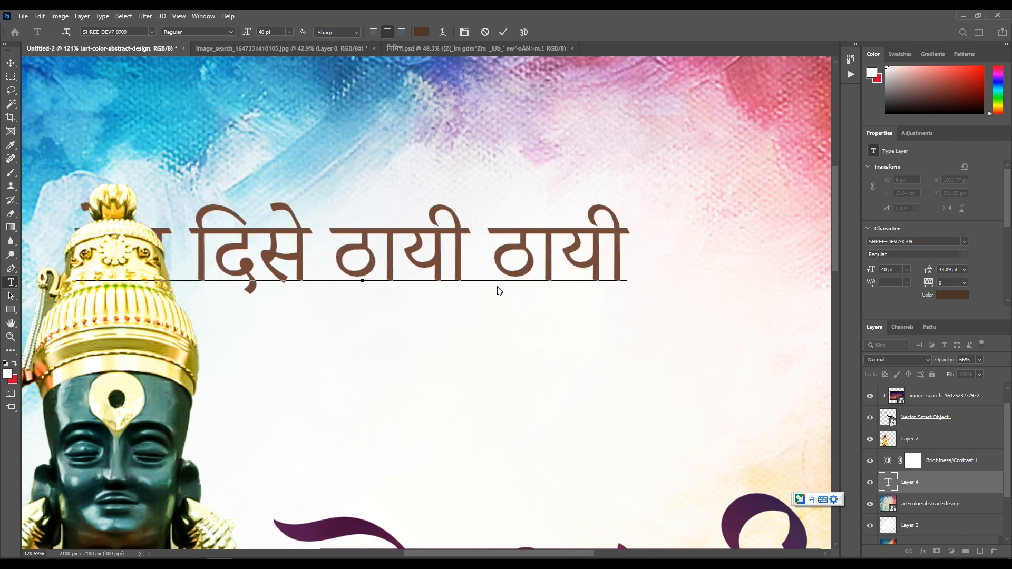
# Step: Enter the verse's second line as "भक्तलीन भक्तापायी", correcting the misconverted first word
pyautogui.write('bhaktilin')
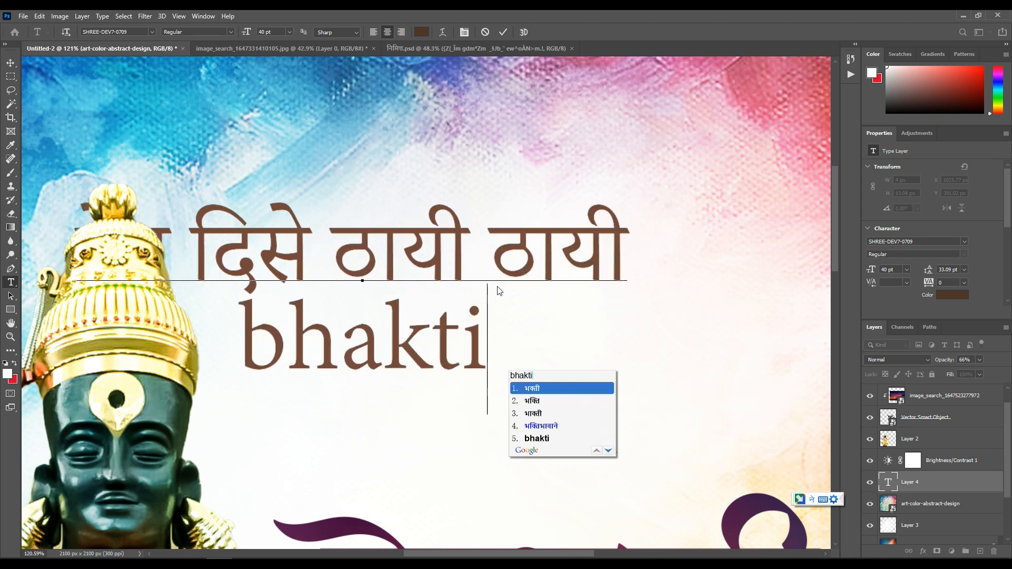
pyautogui.press('BackSpace')
pyautogui.press('BackSpace')
pyautogui.press('BackSpace')
pyautogui.press('BackSpace')
pyautogui.press('BackSpace')
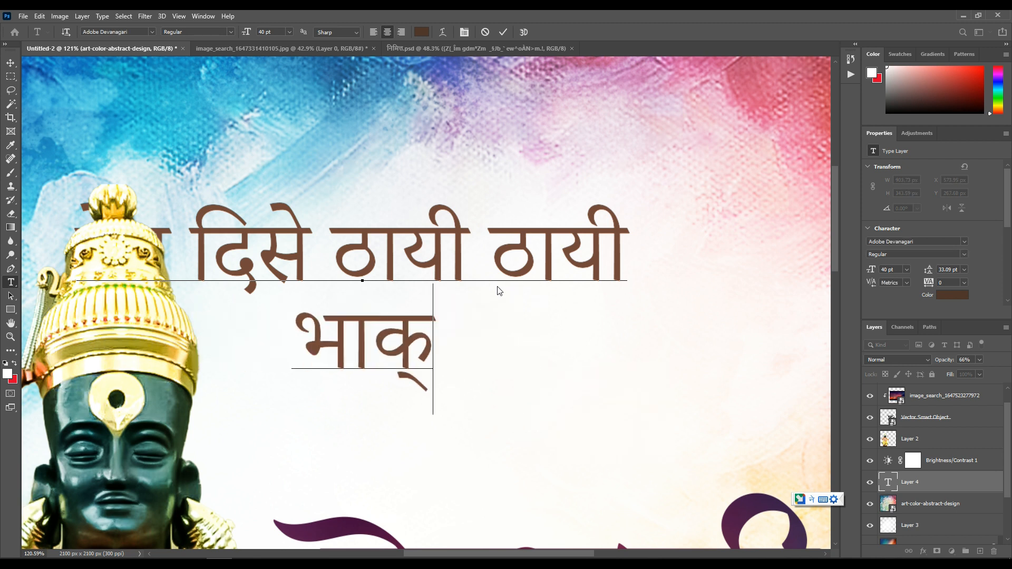
pyautogui.press('BackSpace')
pyautogui.write('bhakt')
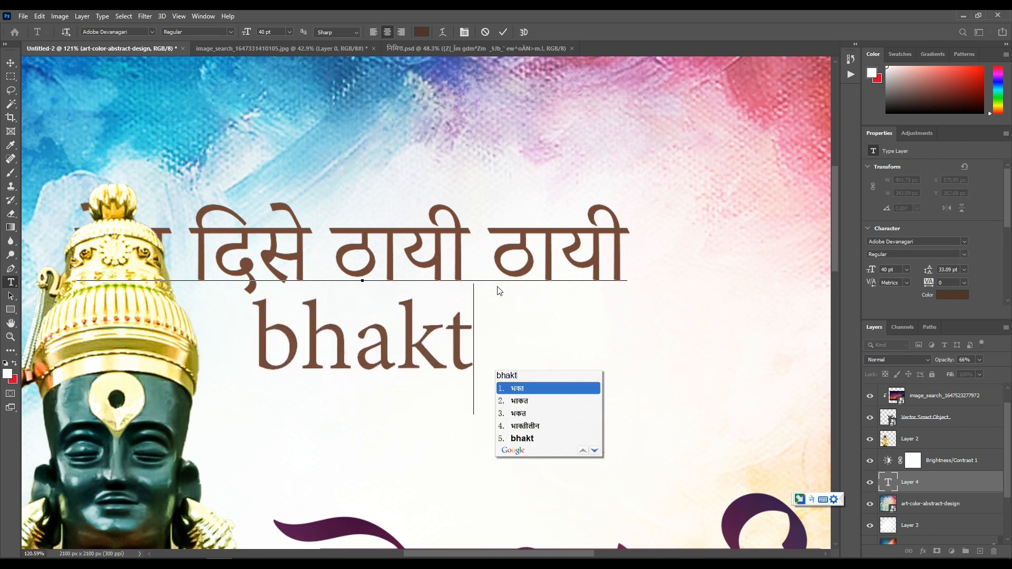
pyautogui.press('space')
pyautogui.write('bhaktaa')
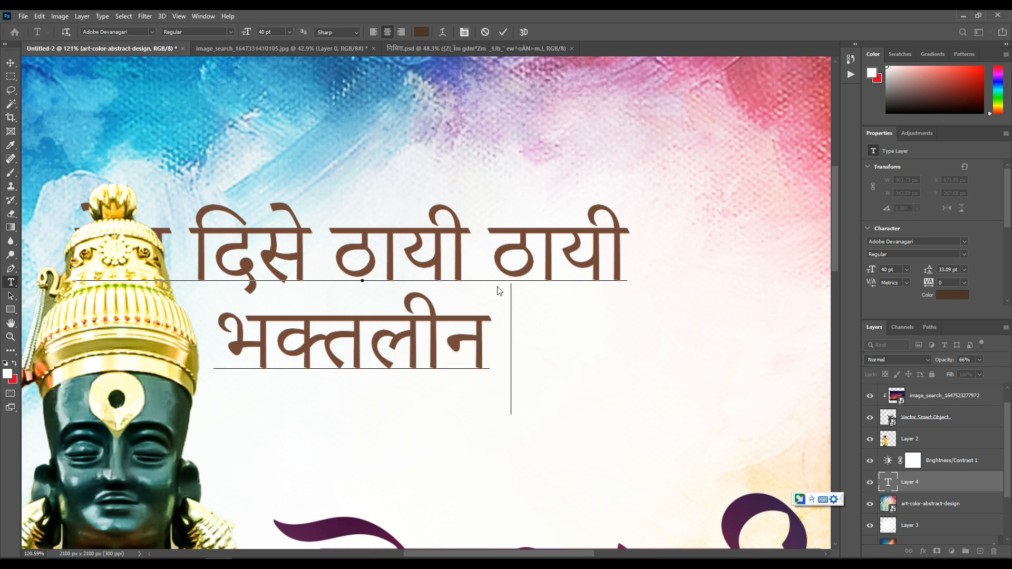
pyautogui.press('Return')
pyautogui.write('paayi')
pyautogui.press('Return')
# Step: Enter "सुखालायाहि आलाया हो" as the verse's third line
pyautogui.press('Return')
pyautogui.write('sukhalaya')
pyautogui.press('Return')
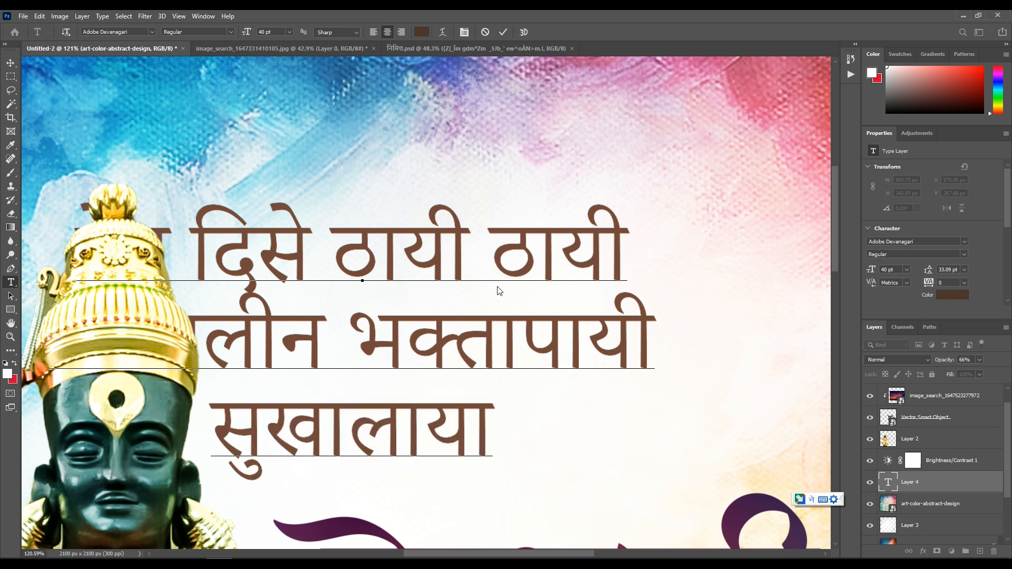
pyautogui.write('hi aalaya')
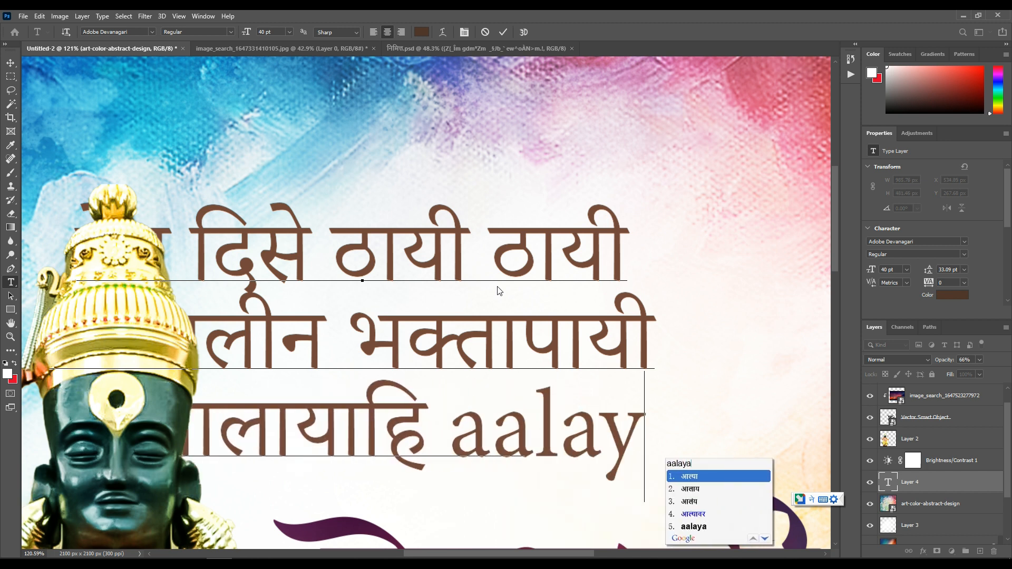
pyautogui.write('aa')
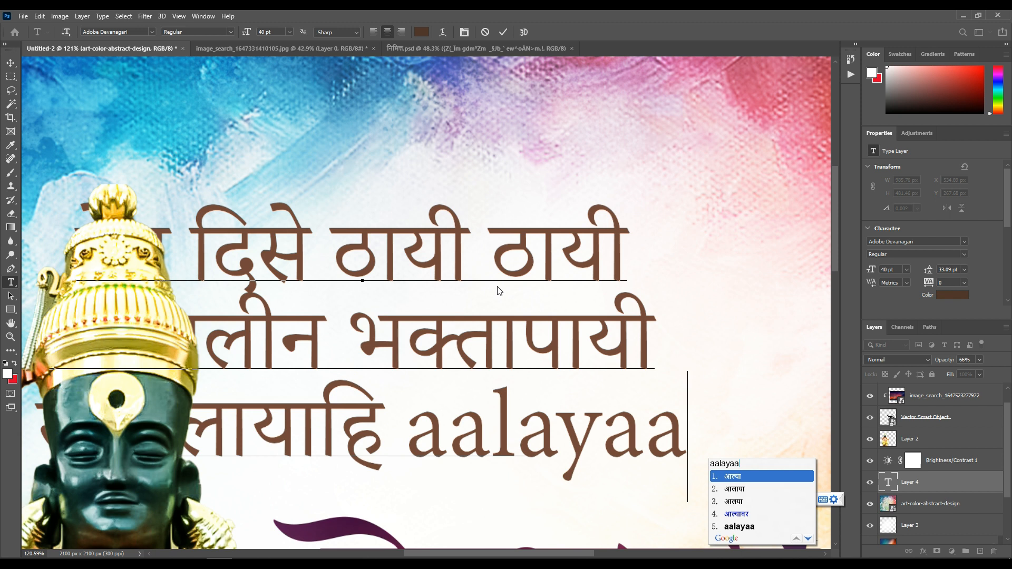
pyautogui.write('2 ho')
pyautogui.press('Return')
# Step: Finish the verse with the lines "आनंदाचा पूर" and "चालला नामाचा गजर"
pyautogui.write('aanada')
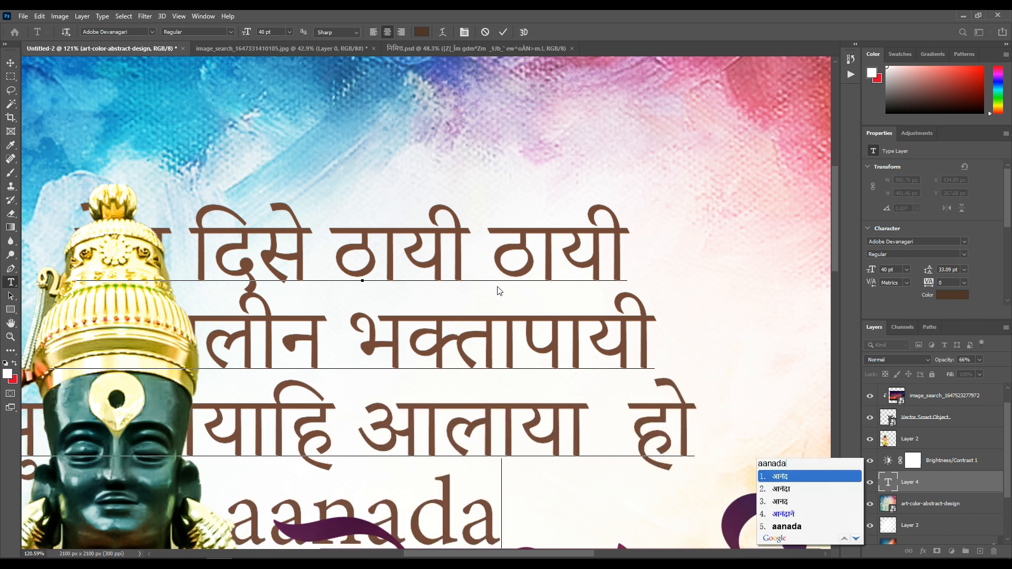
pyautogui.write('ch')
pyautogui.press('BackSpace')
pyautogui.press('BackSpace')
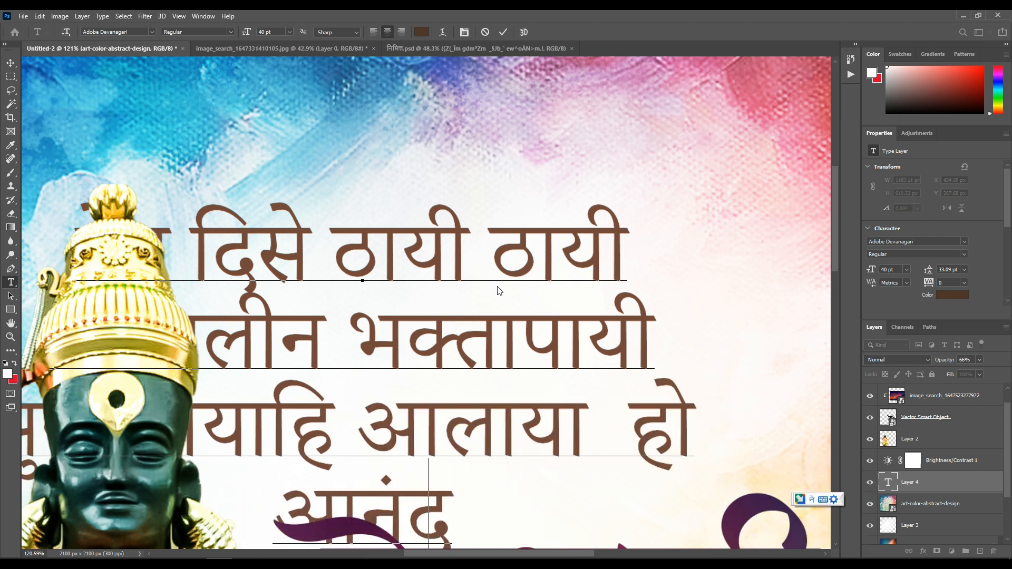
pyautogui.write('daacha')
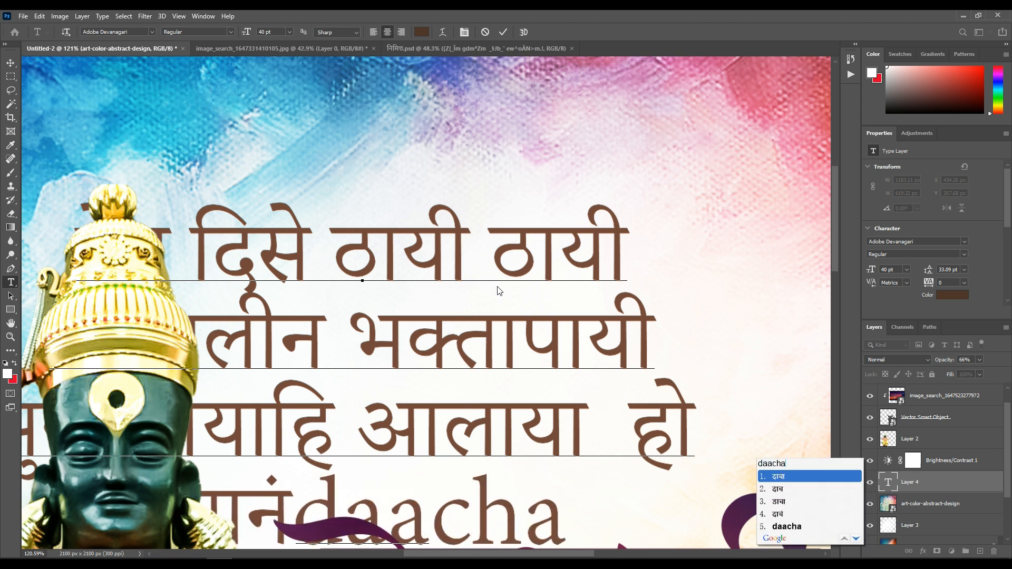
pyautogui.write(' pur cha')
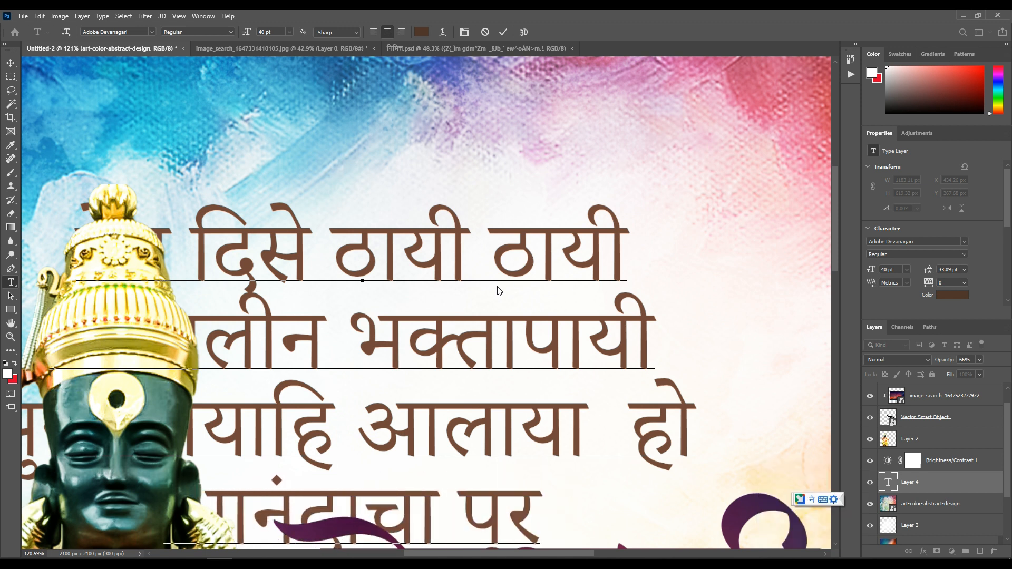
pyautogui.write('lala namacha gajar')
# Step: Set the leading of the whole verse to 25 pt and commit the text
pyautogui.hotkey('ctrl', 'a')
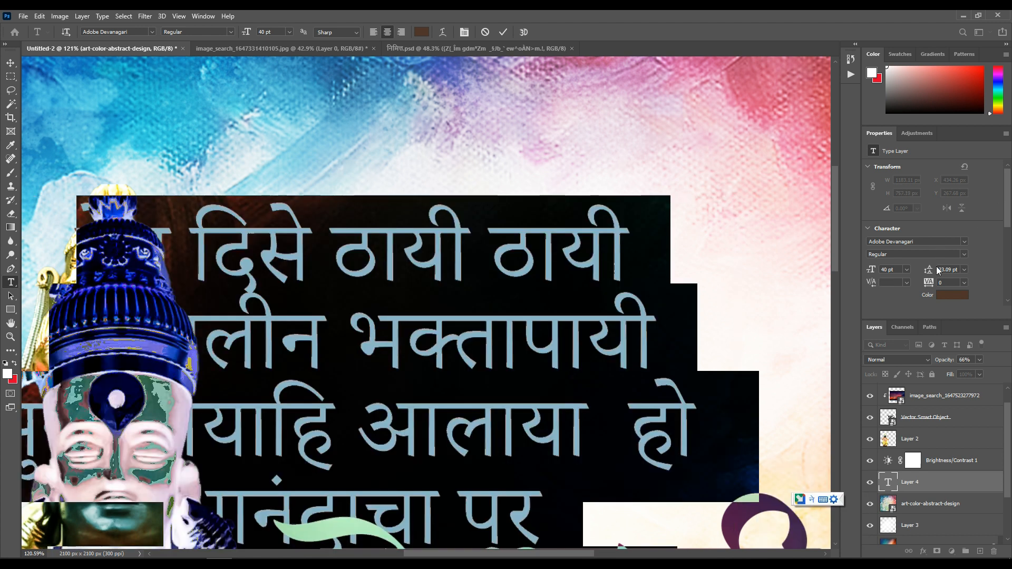
pyautogui.moveTo(931, 270); pyautogui.dragTo(926, 271)
pyautogui.click(11, 64)
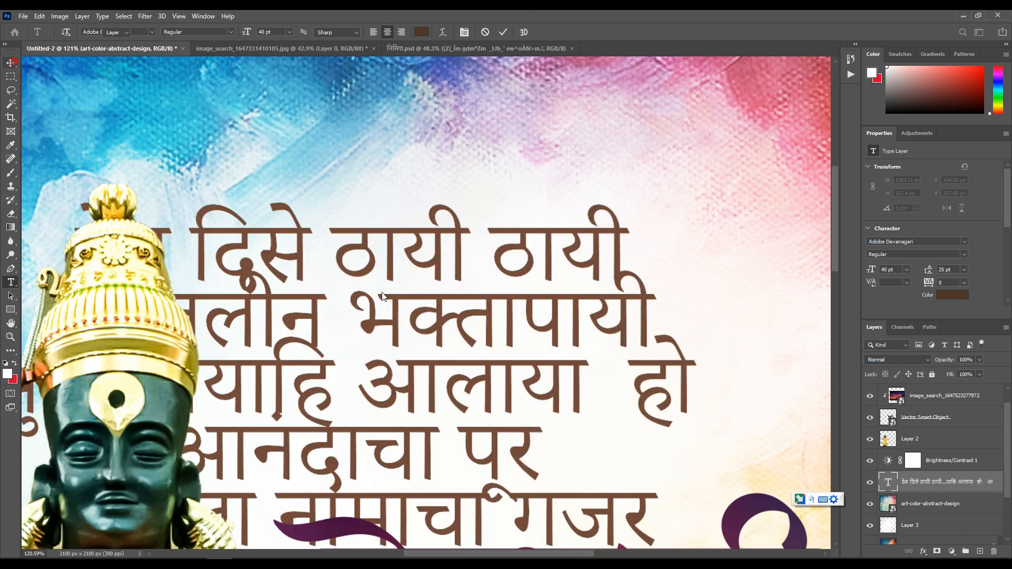
# Step: Scale the verse down to about 674 px wide and position it above the main Marathi lettering
pyautogui.scroll(-6, 352, 261)
pyautogui.moveTo(436, 236); pyautogui.dragTo(477, 209)
pyautogui.hotkey('ctrl', 't')
pyautogui.moveTo(466, 245); pyautogui.dragTo(470, 173)
pyautogui.press('Return')
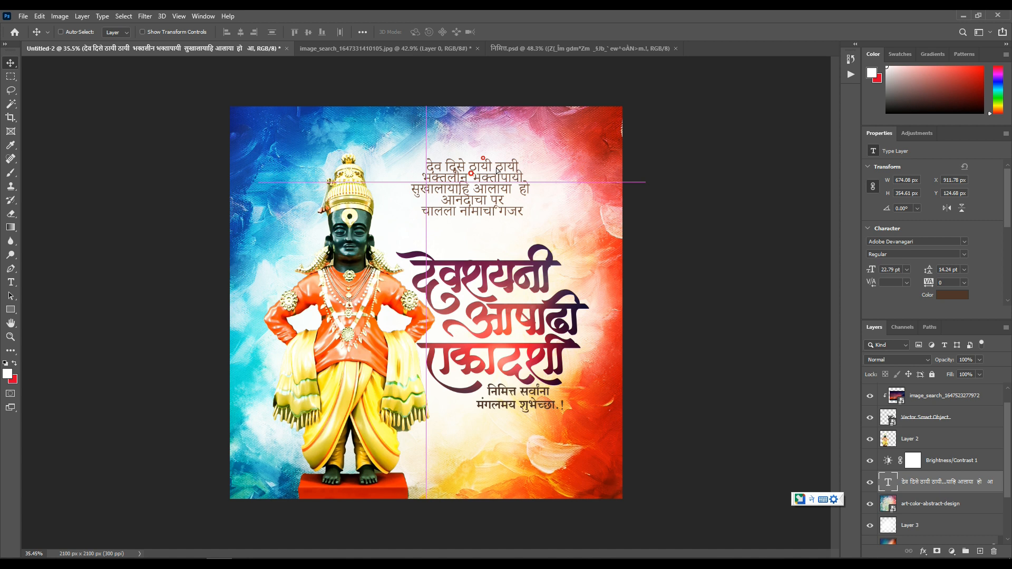
# Step: Change the verse's font to Baloo 2 Medium and set its size to 15 pt
pyautogui.scroll(4, 452, 129)
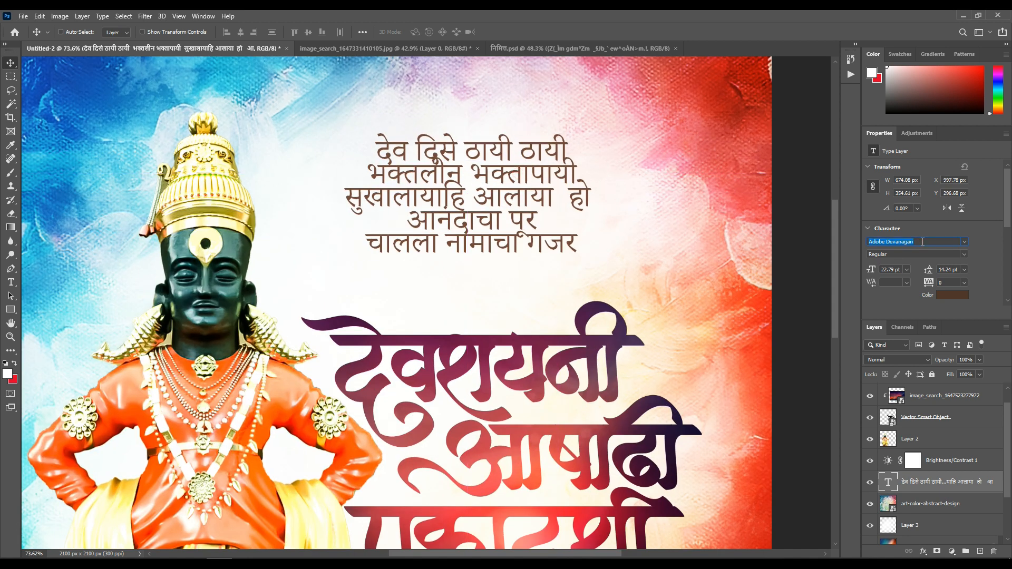
pyautogui.write('bal')
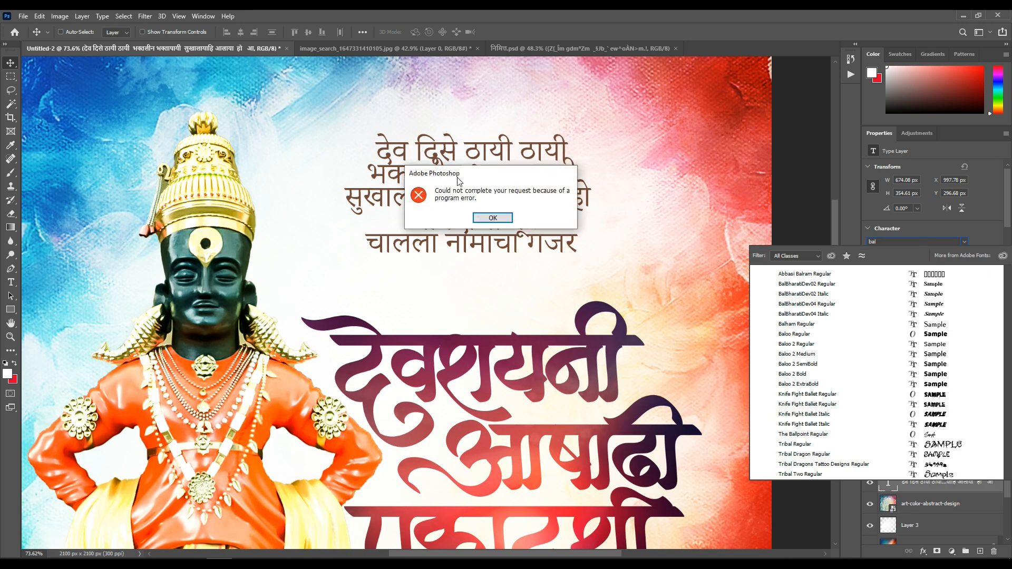
pyautogui.click(492, 218)
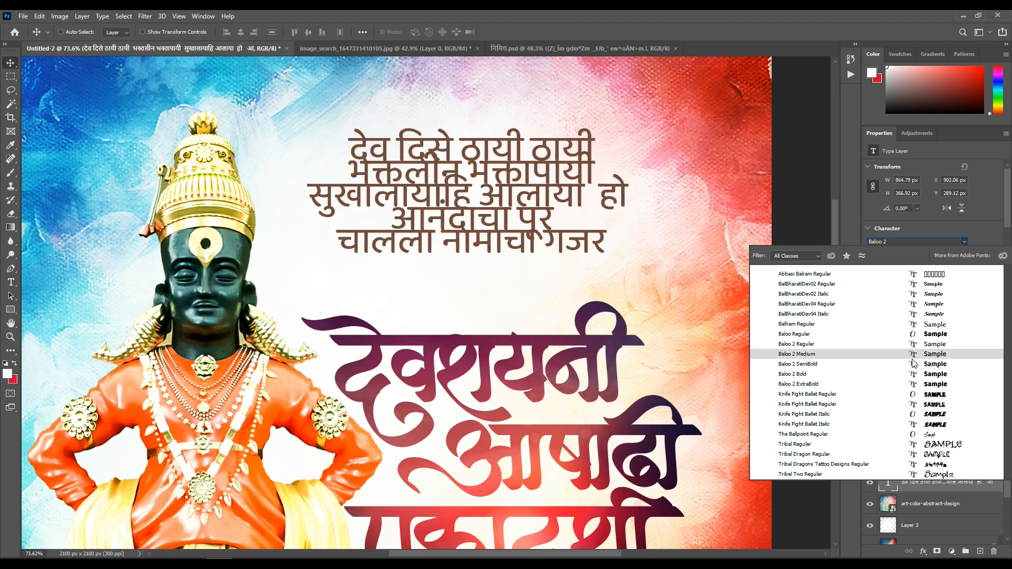
pyautogui.click(906, 354)
pyautogui.moveTo(862, 268); pyautogui.dragTo(866, 270)
pyautogui.scroll(-3, 548, 202)
pyautogui.scroll(3, 483, 180)
# Step: Duplicate the verse directly below itself and replace the copy's text with "अवघे गरजे पंढरपूर"
pyautogui.moveTo(512, 191); pyautogui.dragTo(523, 287)
pyautogui.doubleClick(524, 286)
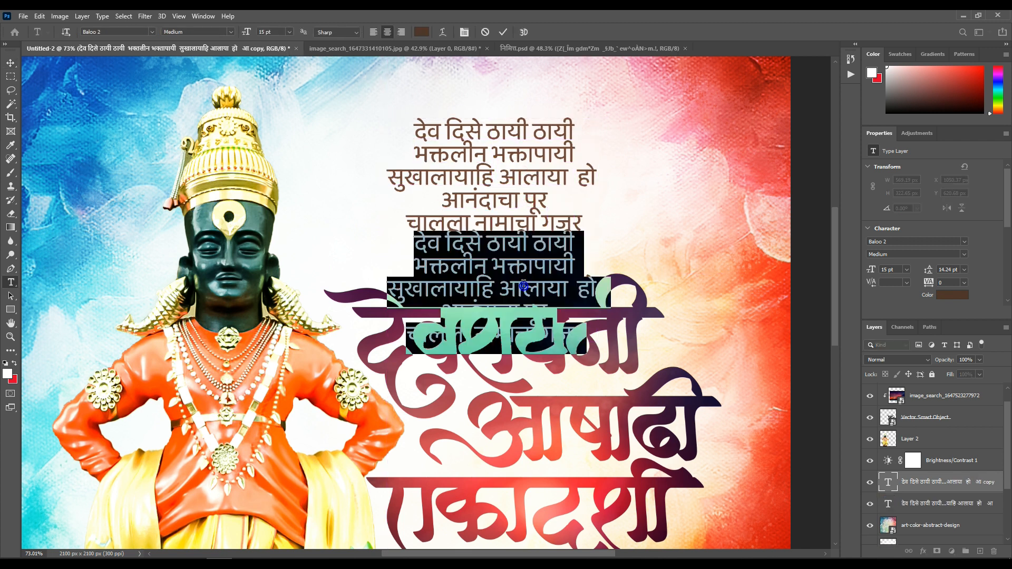
pyautogui.write('vghe')
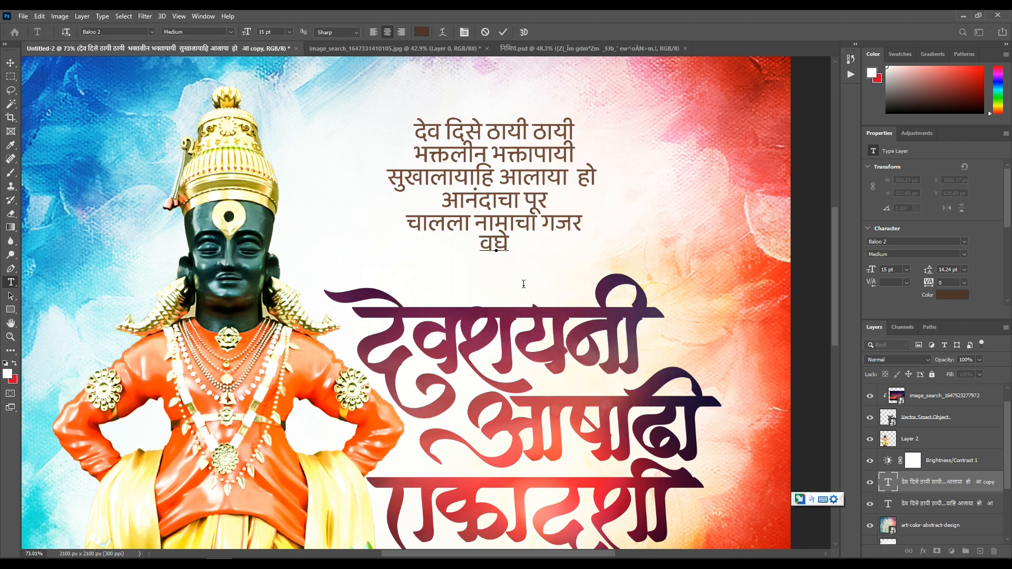
pyautogui.write('avghe garj')
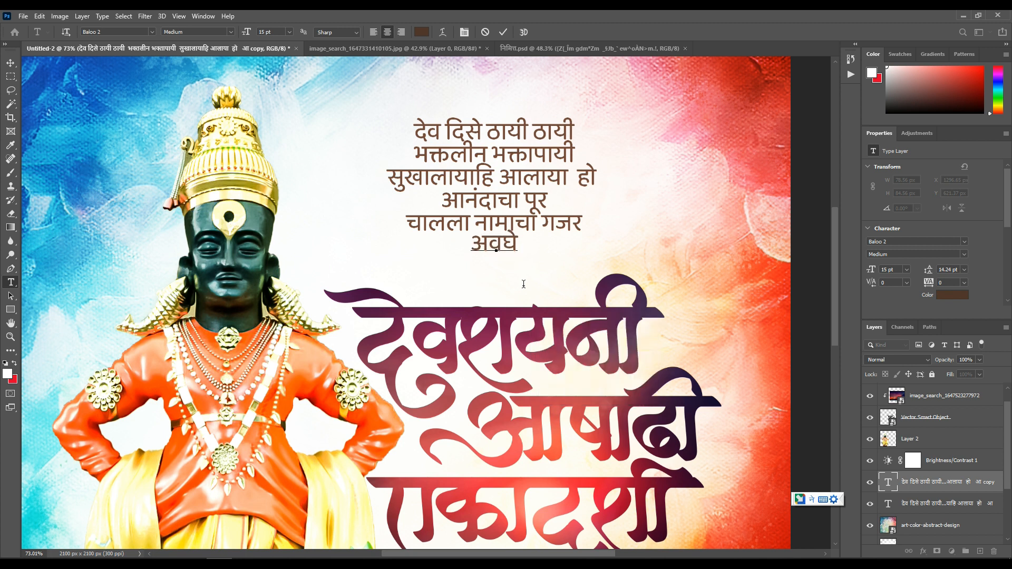
pyautogui.write('e')
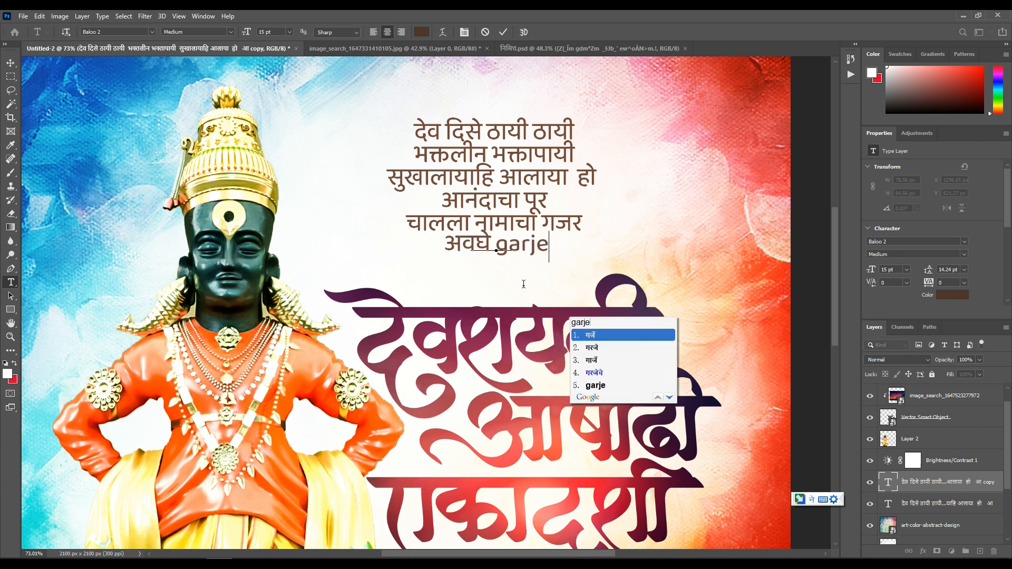
pyautogui.press('space')
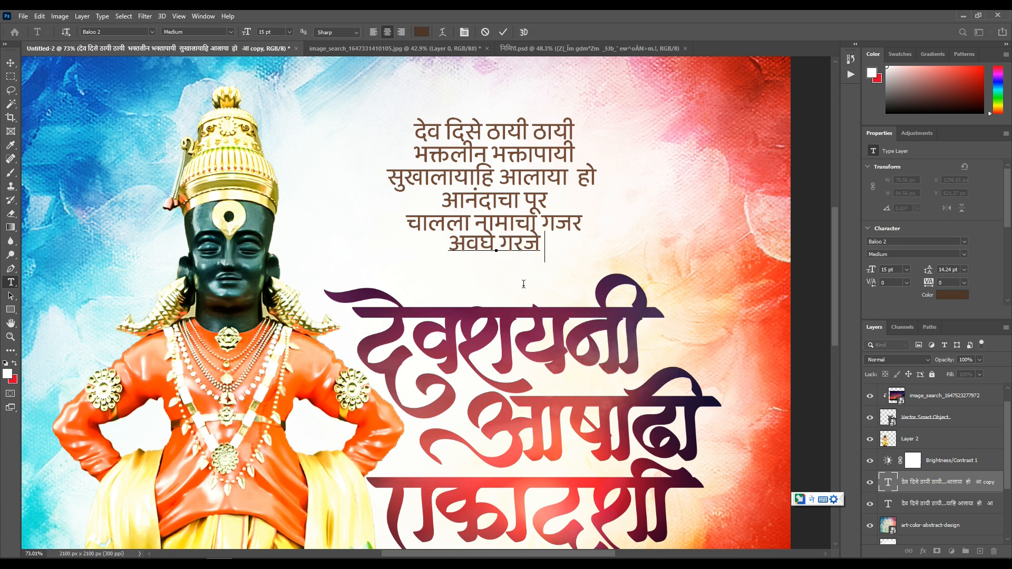
pyautogui.write('pandharpur')
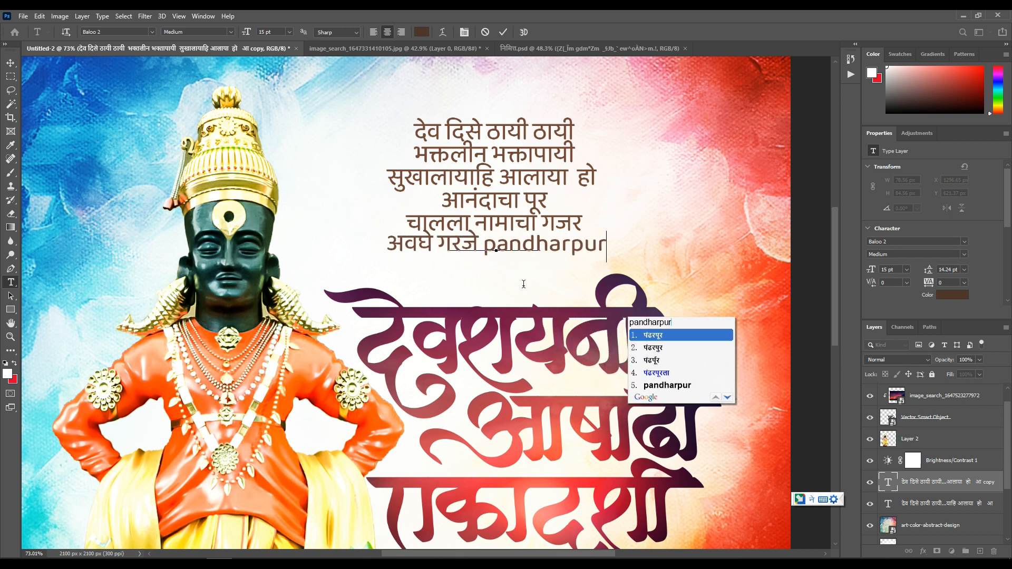
pyautogui.press('space')
# Step: Set the line "अवघे गरजे पंढरपूर" to 23 pt Bold and commit the text
pyautogui.hotkey('shift', 'Home')
pyautogui.moveTo(871, 270); pyautogui.dragTo(875, 270)
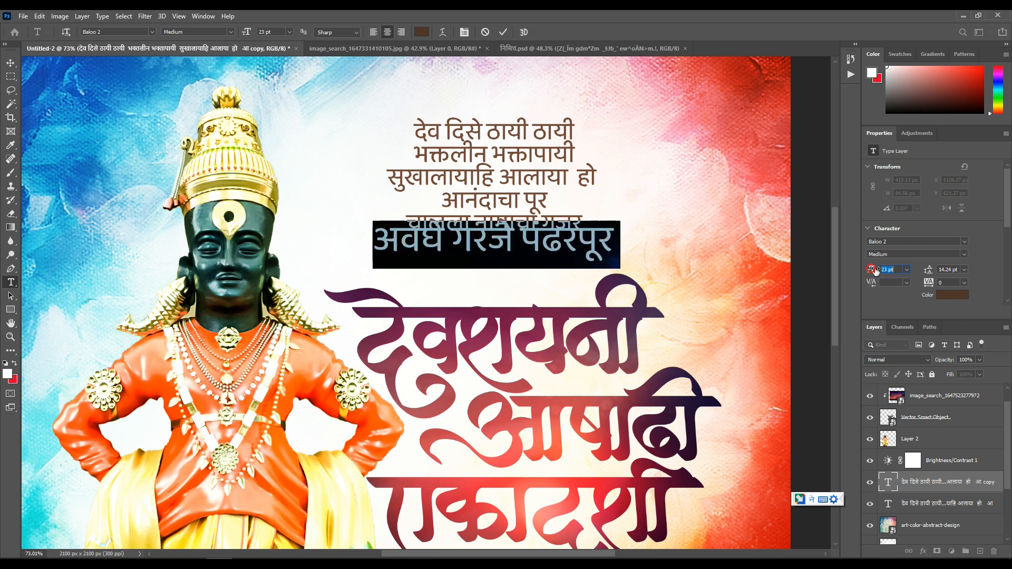
pyautogui.click(964, 254)
pyautogui.click(913, 291)
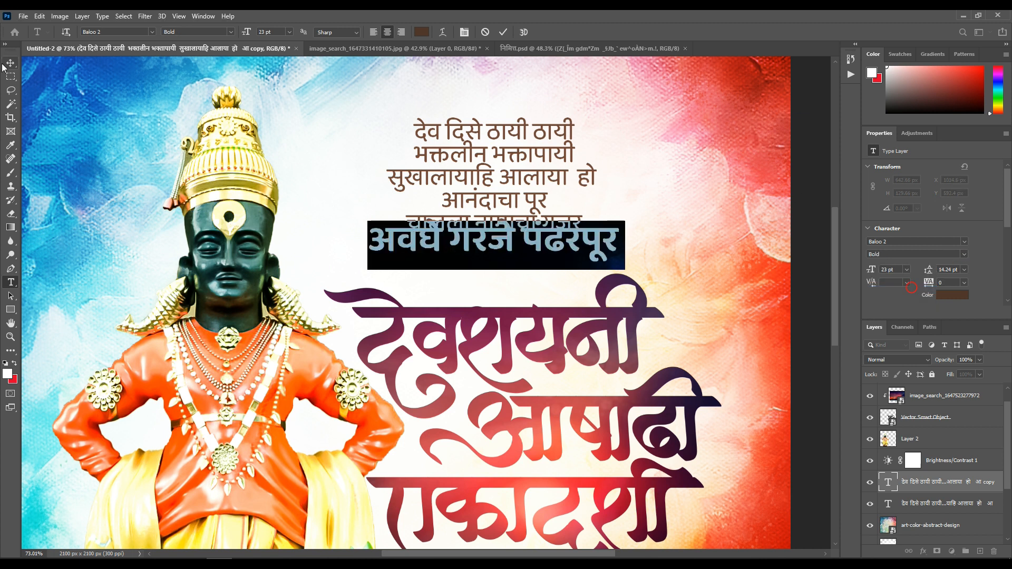
pyautogui.click(9, 64)
# Step: Scale the line "अवघे गरजे पंढरपूर" down to about 555 px wide and center it just below the verse
pyautogui.moveTo(525, 260); pyautogui.dragTo(526, 273)
pyautogui.scroll(-5, 530, 244)
pyautogui.scroll(5, 550, 233)
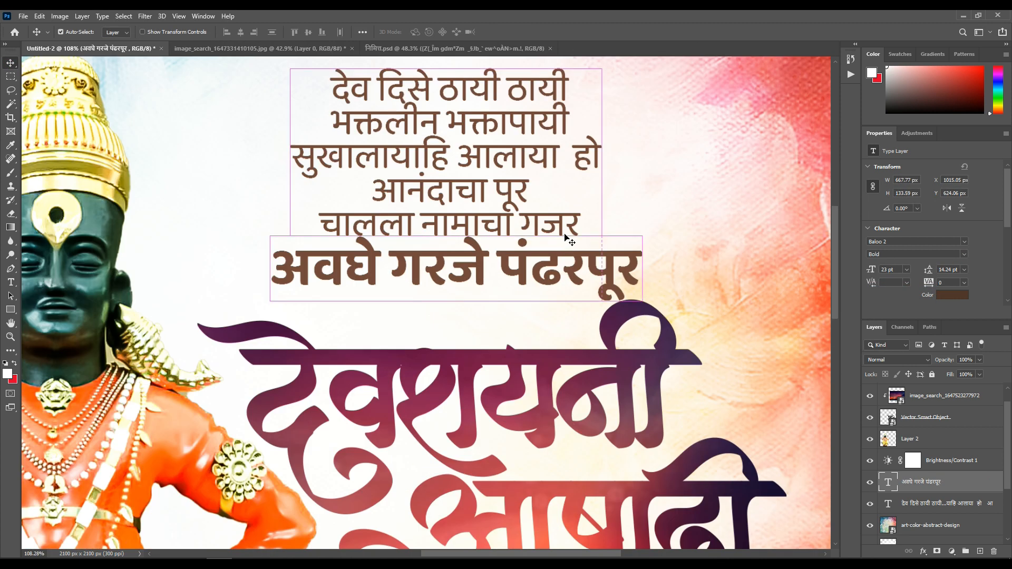
pyautogui.hotkey('ctrl', 't')
pyautogui.moveTo(470, 313); pyautogui.dragTo(468, 303)
pyautogui.press('Return')
pyautogui.moveTo(504, 274); pyautogui.dragTo(503, 283)
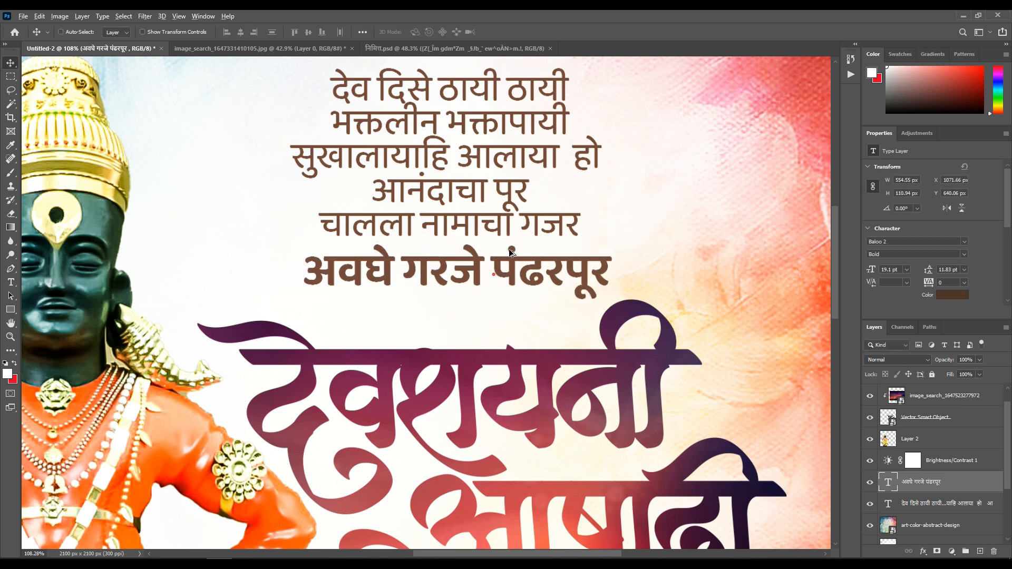
# Step: Scale the verse and its bold closing line down together, making the closing line about 453 px wide, and place both just above the main lettering
pyautogui.scroll(-5, 509, 248)
pyautogui.keyDown('ctrl'); pyautogui.keyDown('shift'); pyautogui.click(509, 227); pyautogui.keyUp('shift'); pyautogui.keyUp('ctrl')
pyautogui.hotkey('ctrl', 't')
pyautogui.moveTo(488, 175); pyautogui.dragTo(512, 233)
pyautogui.press('Return')
# Step: Add a layer mask to the art-color-abstract-design layer
pyautogui.scroll(-6, 545, 239)
pyautogui.scroll(6, 563, 248)
pyautogui.scroll(-4, 540, 287)
pyautogui.scroll(4, 613, 436)
pyautogui.keyDown('ctrl'); pyautogui.rightClick(612, 440); pyautogui.keyUp('ctrl')
pyautogui.click(951, 536)
pyautogui.click(910, 528)
pyautogui.scroll(-5, 728, 441)
pyautogui.click(937, 552)
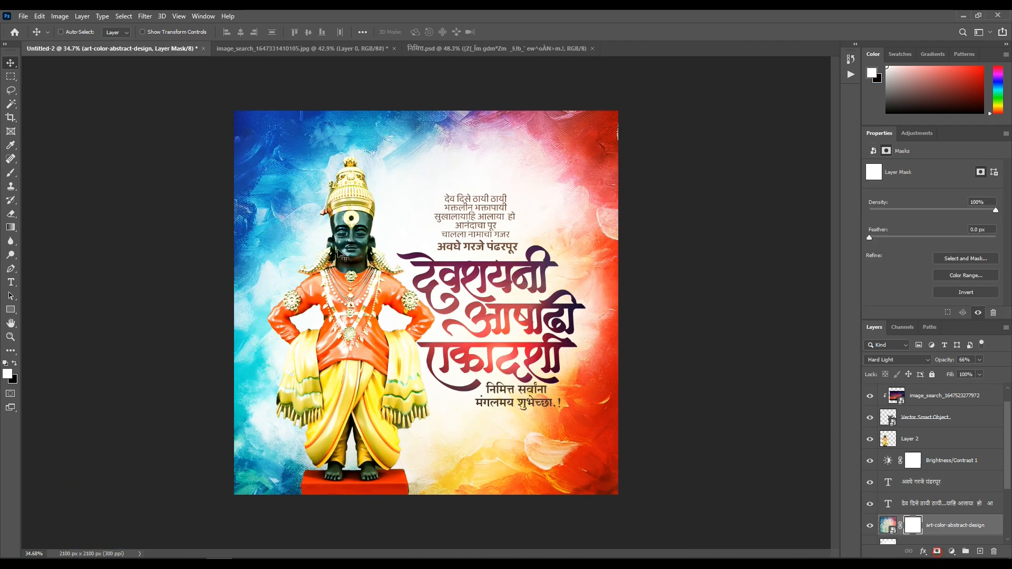
# Step: Paint black on the texture layer's mask with a brush about 1511 px wide to fade the texture around the lettering
pyautogui.moveTo(508, 380); pyautogui.dragTo(381, 378)
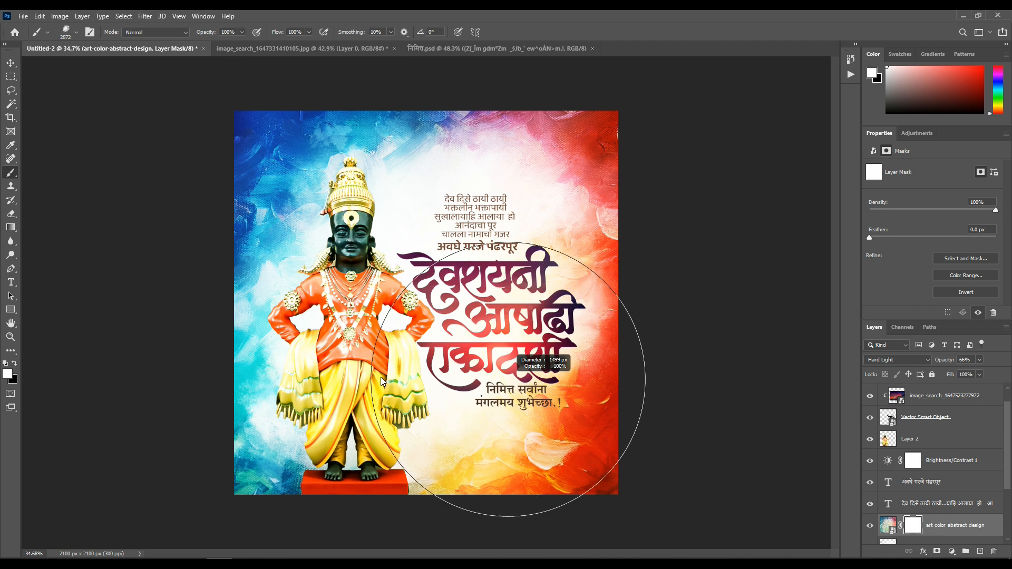
pyautogui.click(15, 363)
pyautogui.scroll(-1, 439, 302)
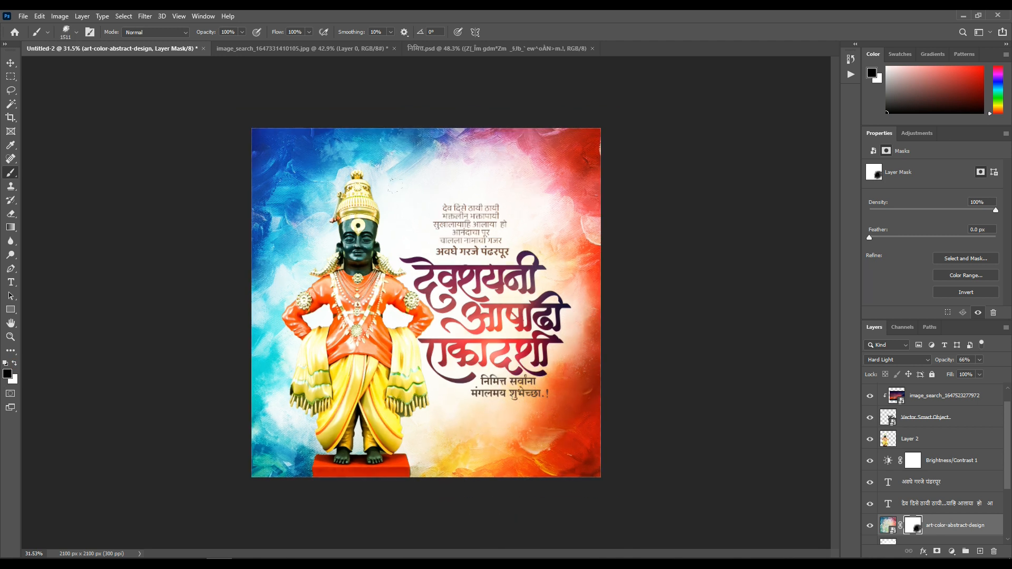
pyautogui.scroll(-2, 262, 167)
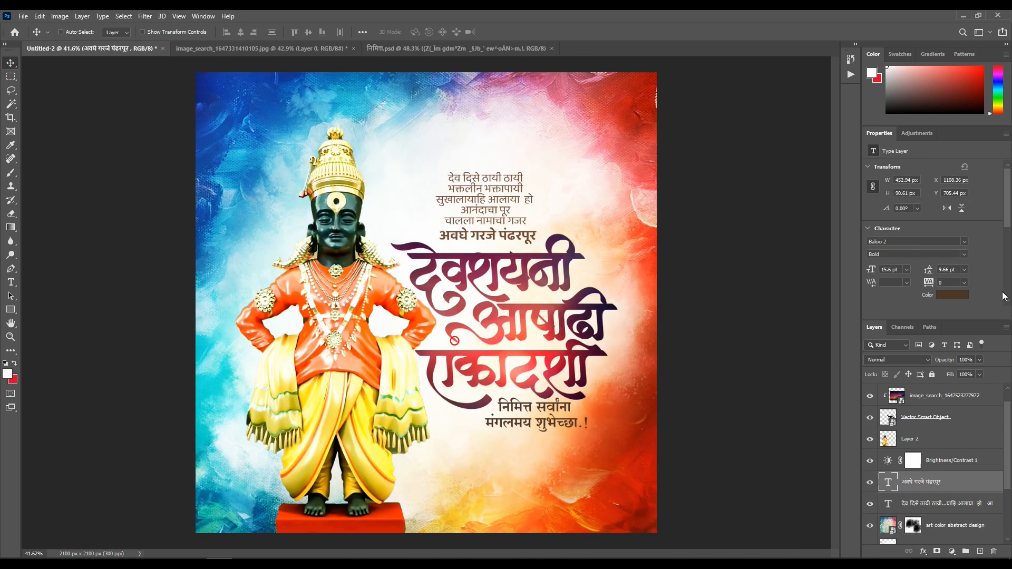
# Step: Change the text color of the line "अवघे गरजे पंढरपूर" to a deep orange-red
pyautogui.click(956, 295)
pyautogui.click(642, 453)
pyautogui.moveTo(460, 113); pyautogui.dragTo(682, 217)
pyautogui.click(815, 244)
pyautogui.scroll(-6, 520, 240)
pyautogui.scroll(7, 571, 301)
pyautogui.scroll(-4, 560, 325)
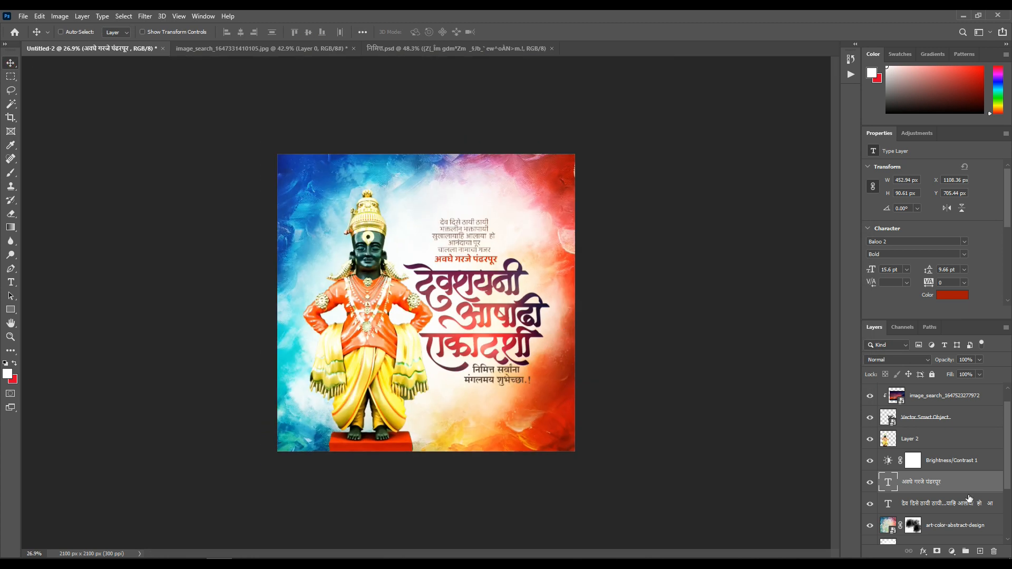
# Step: Add a Brightness/Contrast adjustment above the art-color-abstract-design layer and raise its brightness slightly
pyautogui.scroll(-4, 969, 498)
pyautogui.click(954, 441)
pyautogui.click(951, 552)
pyautogui.click(941, 402)
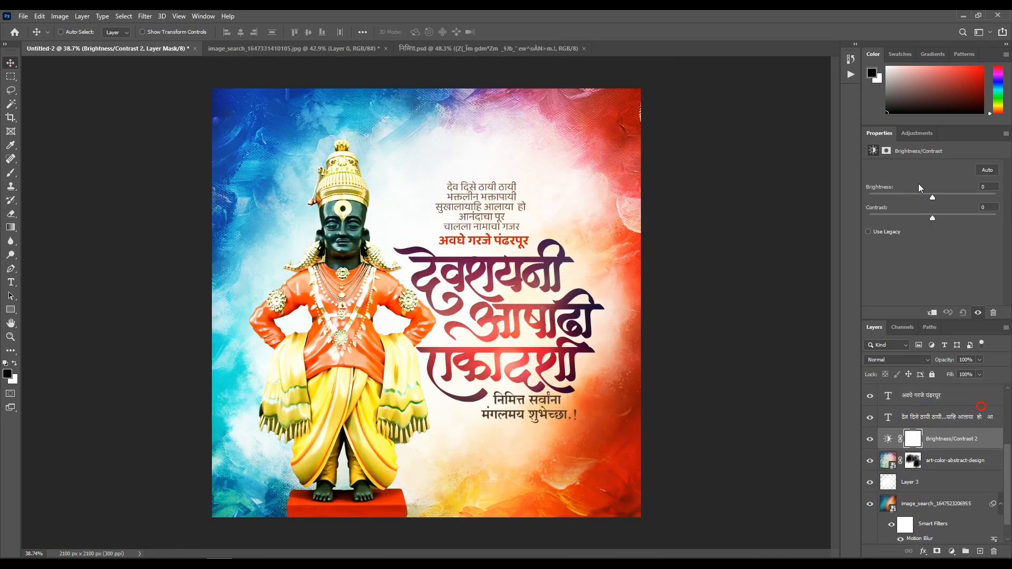
pyautogui.moveTo(932, 197)
pyautogui.mouseDown()
pyautogui.moveTo(959, 194)
pyautogui.moveTo(950, 194)
pyautogui.mouseUp()
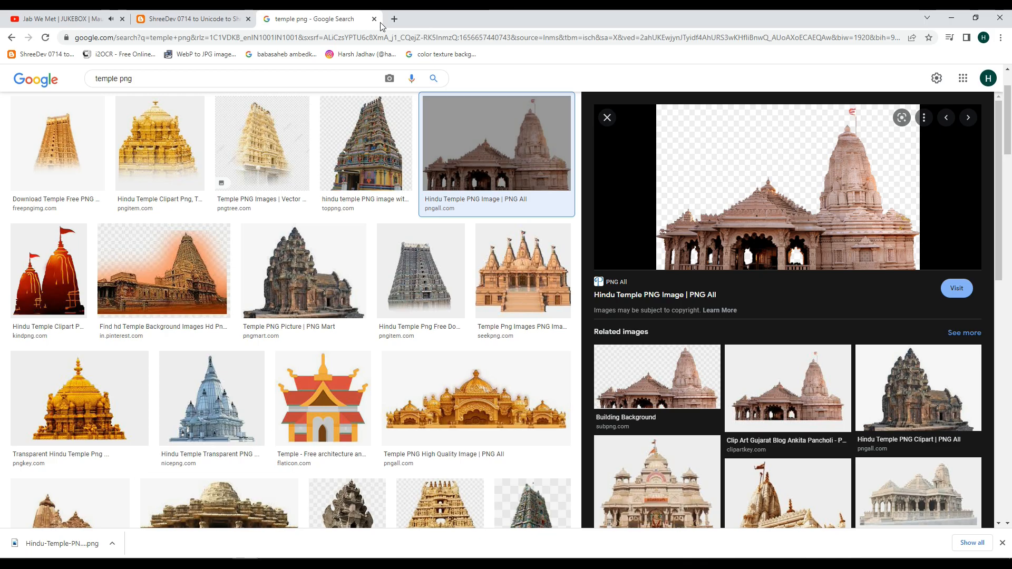
# Step: Switch to Chrome and search Google Images for "pandharpur wari" in a new tab
pyautogui.click(395, 18)
pyautogui.write('pand')
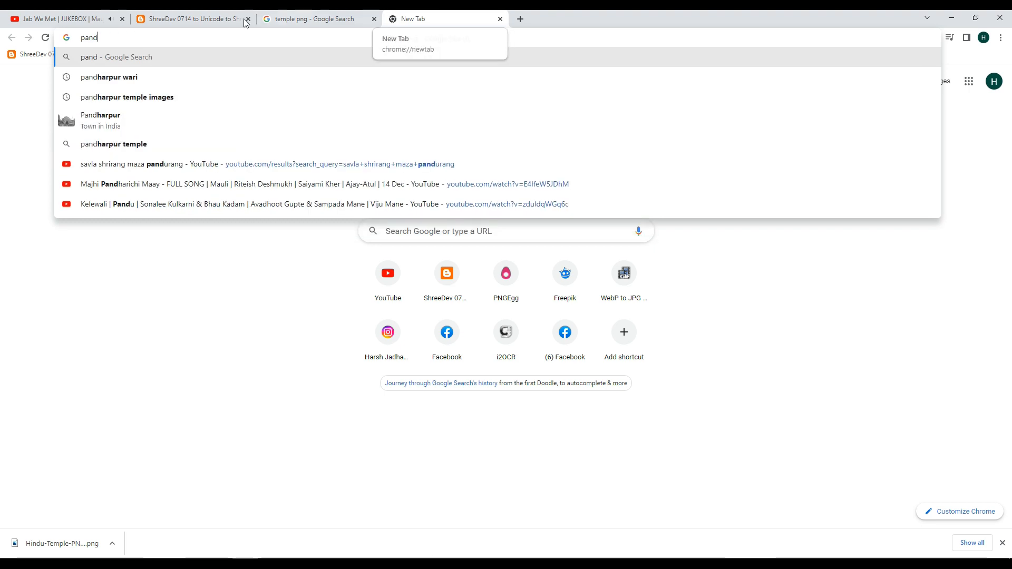
pyautogui.click(97, 77)
pyautogui.click(145, 121)
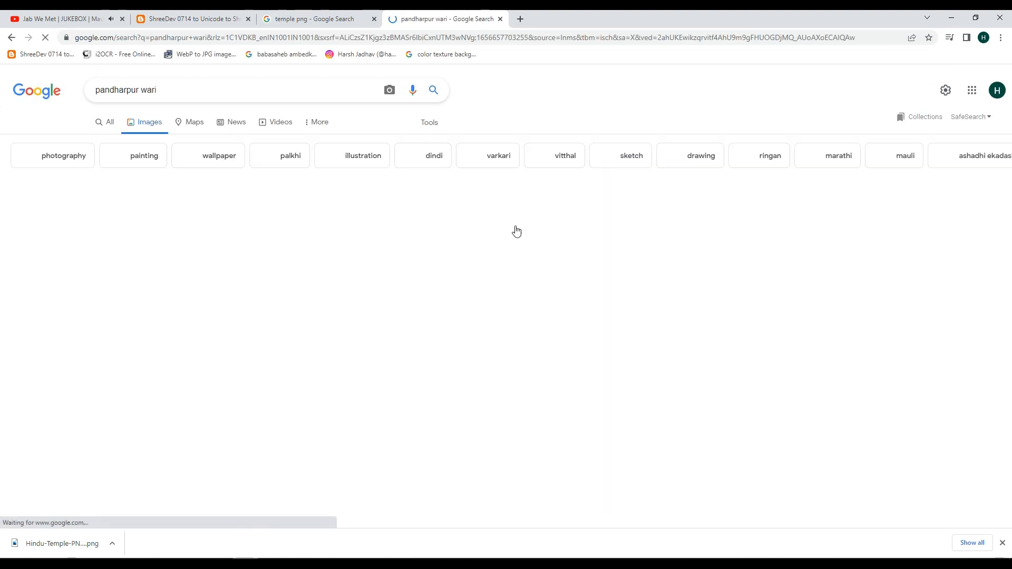
pyautogui.click(496, 277)
pyautogui.click(444, 159)
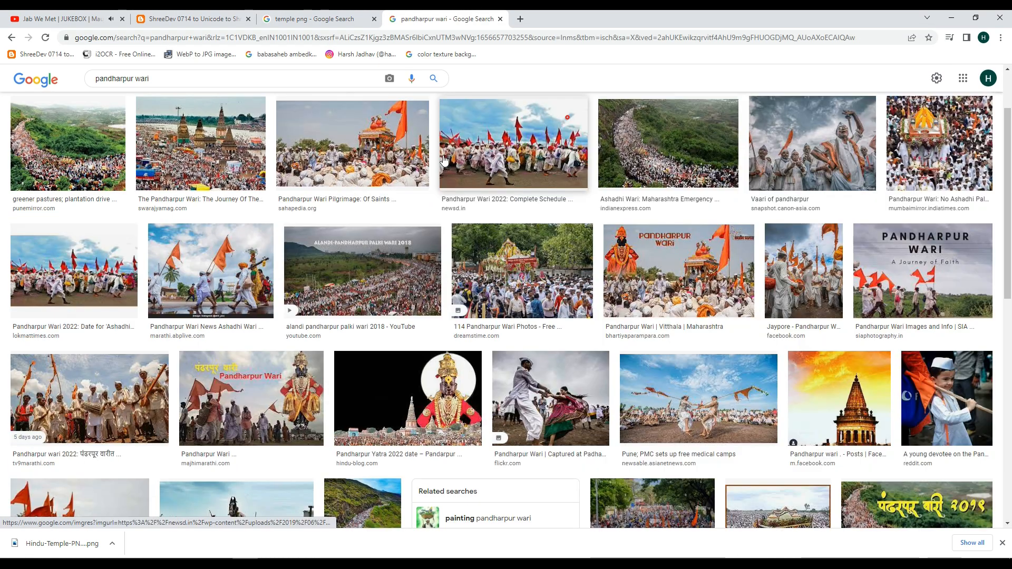
# Step: Browse the Pandharpur Wari image results and preview the photo of the flag-carrying procession
pyautogui.scroll(-5, 668, 435)
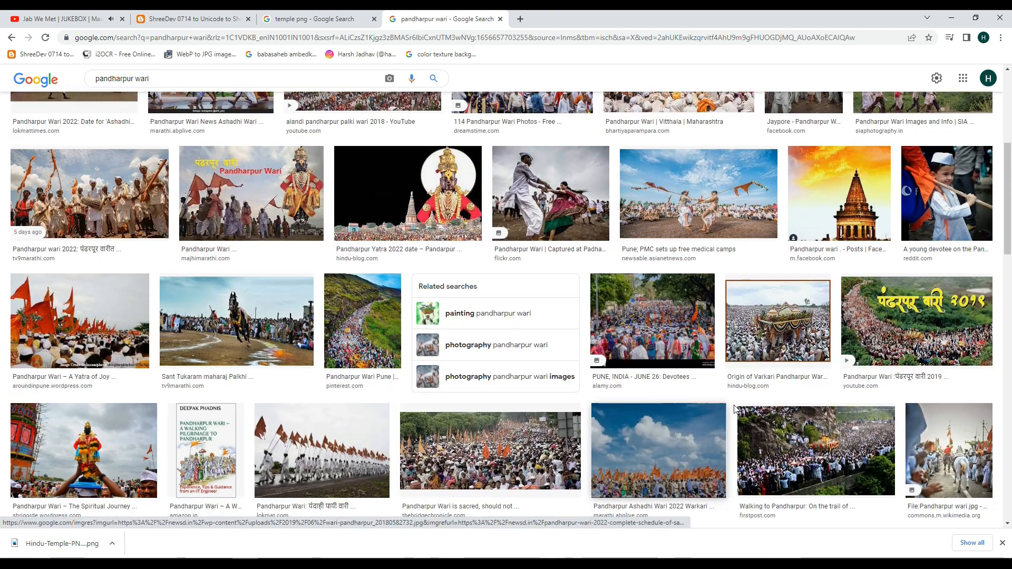
pyautogui.scroll(-2, 667, 436)
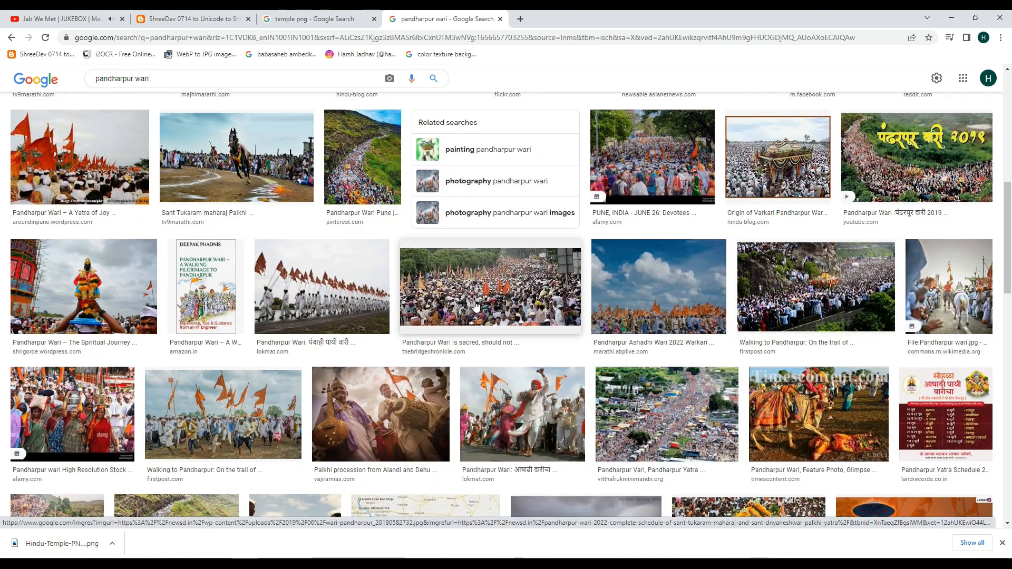
pyautogui.click(334, 305)
pyautogui.scroll(-5, 828, 350)
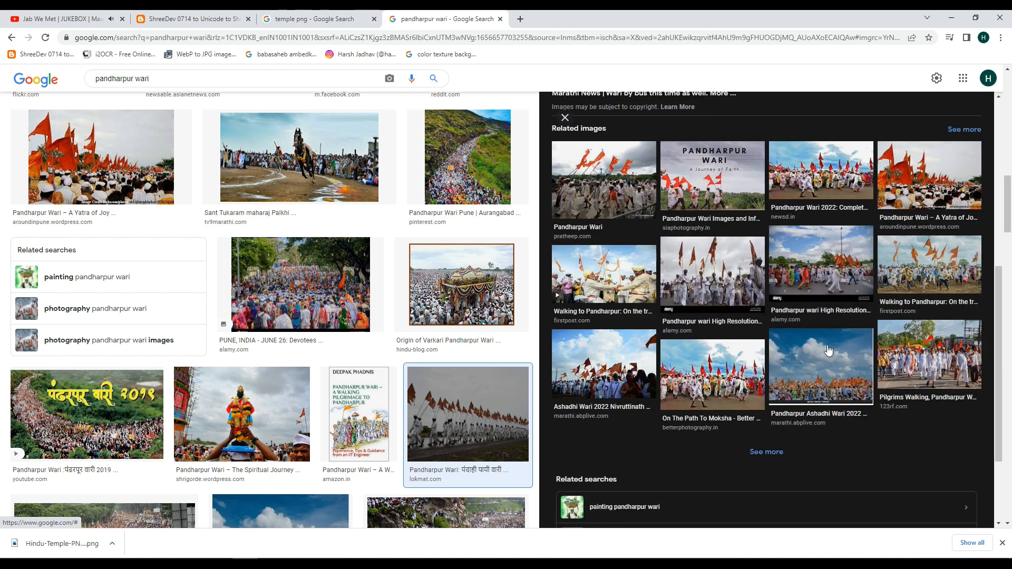
pyautogui.click(911, 368)
pyautogui.press('Escape')
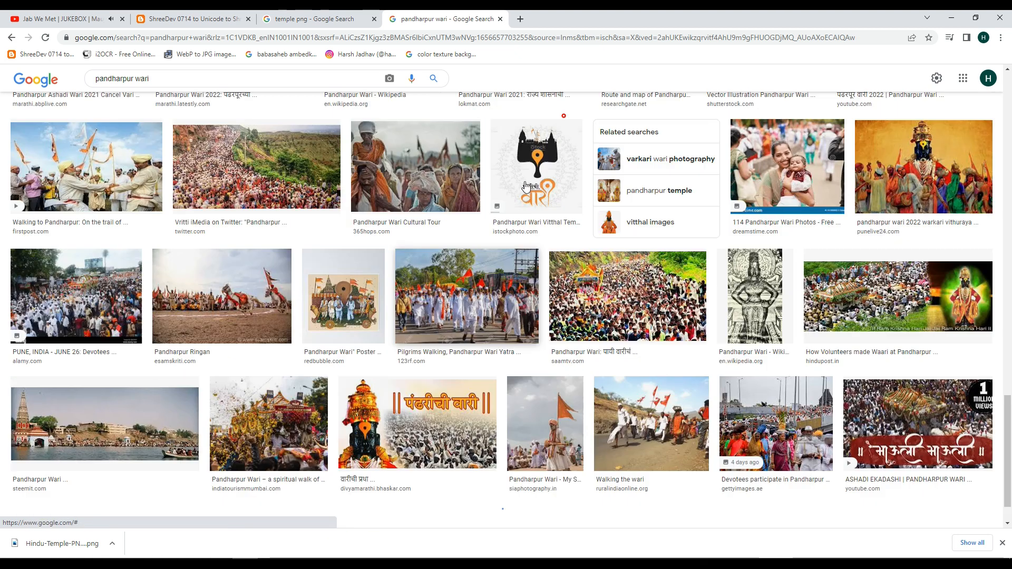
# Step: Open the Pandharpur Ringan horse photo and copy the image
pyautogui.click(267, 299)
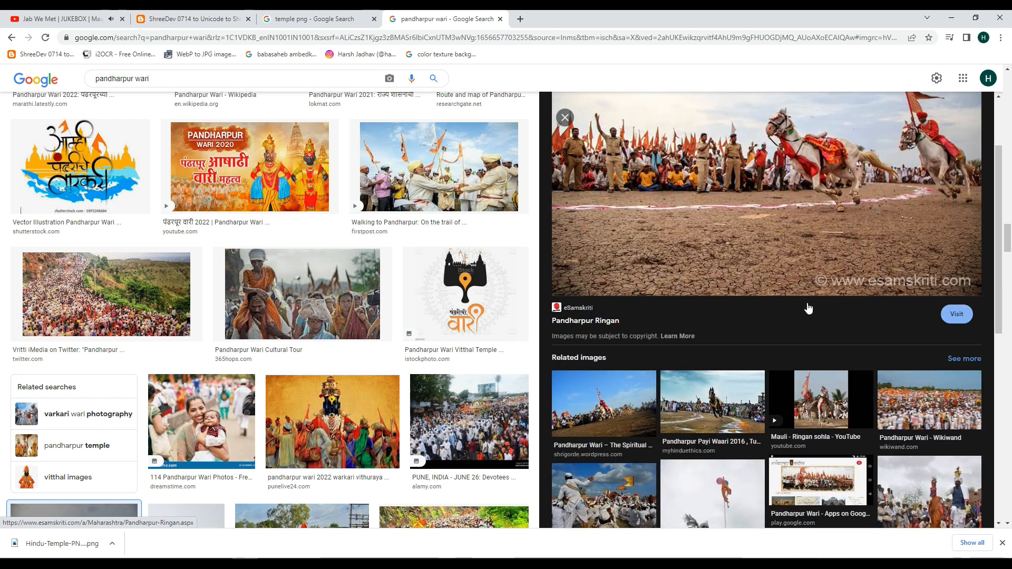
pyautogui.rightClick(764, 257)
pyautogui.click(774, 387)
# Step: Open the Wikiwand crowd photo, move on to the related photo of pilgrims lying on the ground, and copy that image
pyautogui.scroll(-4, 893, 331)
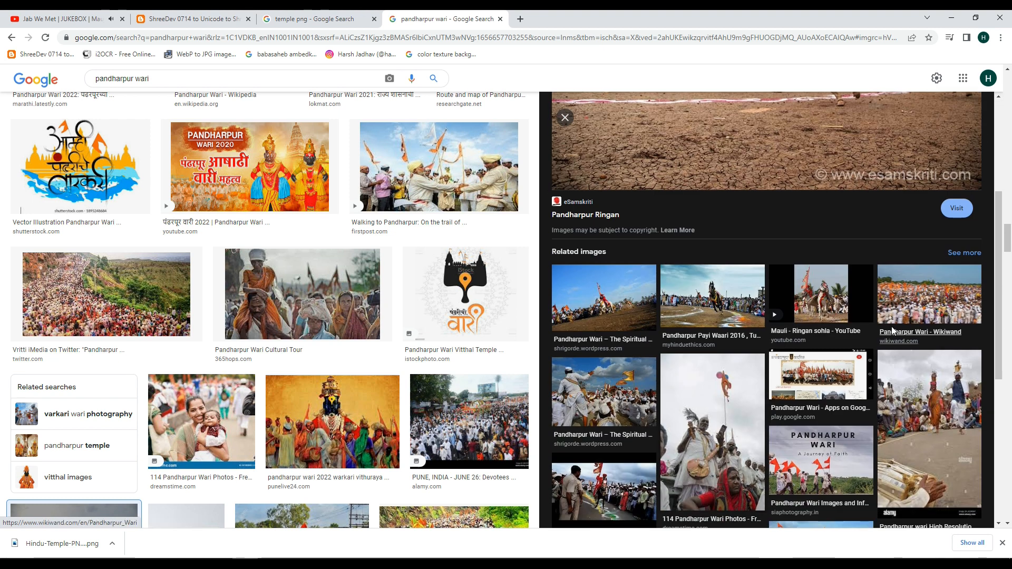
pyautogui.click(902, 305)
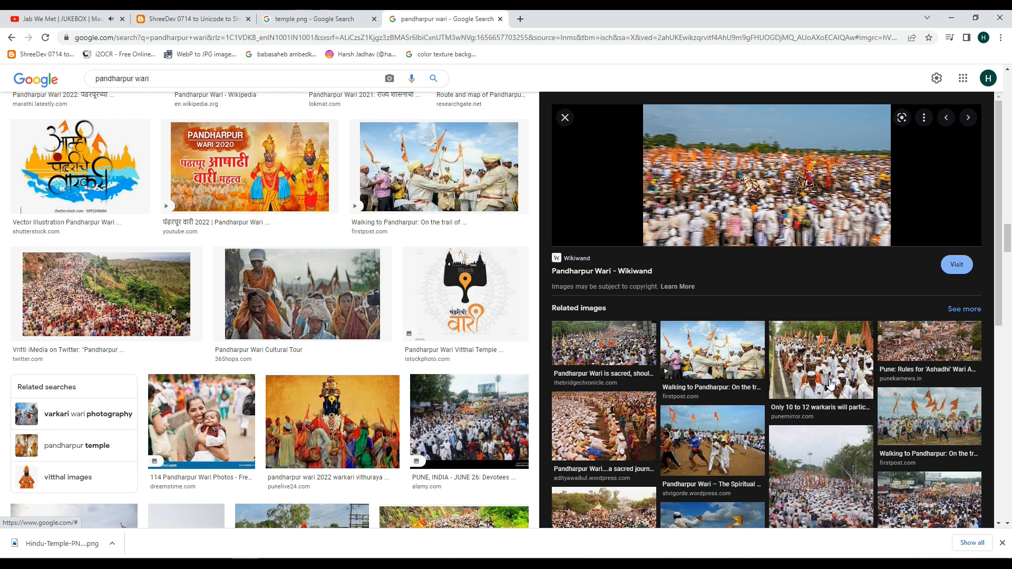
pyautogui.scroll(-2, 900, 431)
pyautogui.click(602, 319)
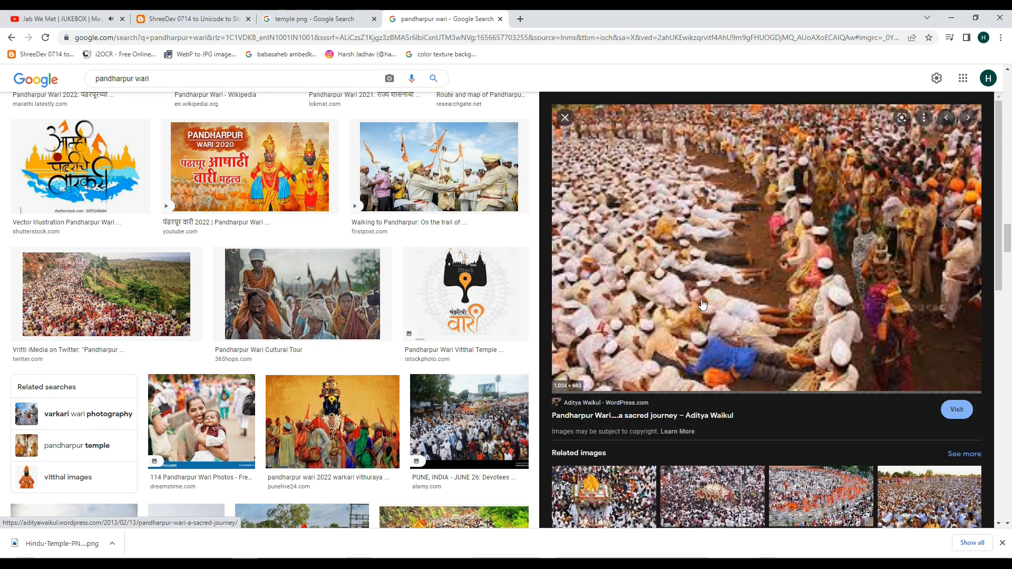
pyautogui.rightClick(730, 238)
pyautogui.click(744, 359)
# Step: Copy the Life Force Magazine crowd photo and paste it into the Photoshop poster above the Brightness/Contrast 2 layer
pyautogui.scroll(-4, 759, 355)
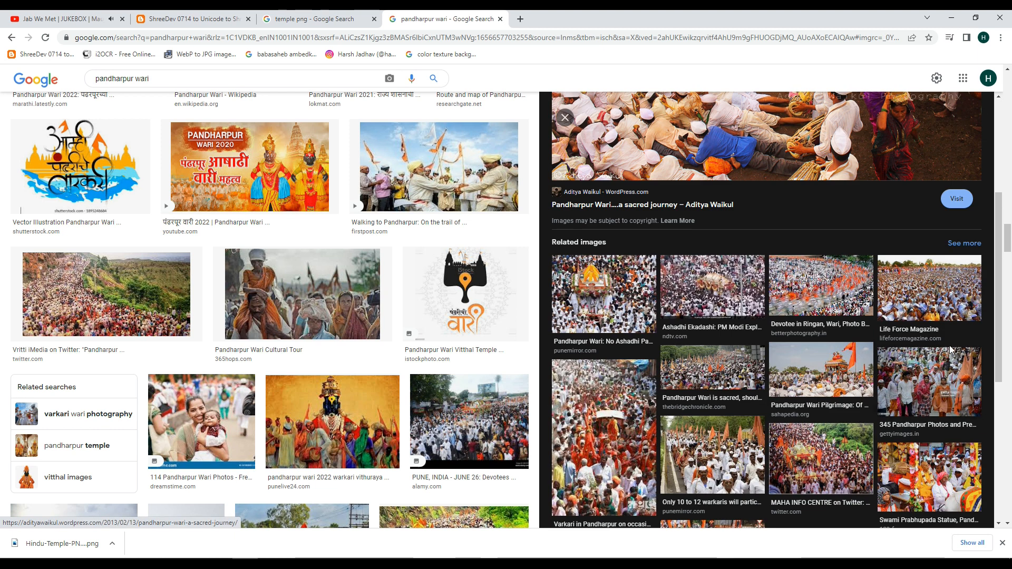
pyautogui.click(918, 287)
pyautogui.rightClick(762, 238)
pyautogui.click(802, 358)
pyautogui.click(954, 21)
pyautogui.hotkey('ctrl', 'v')
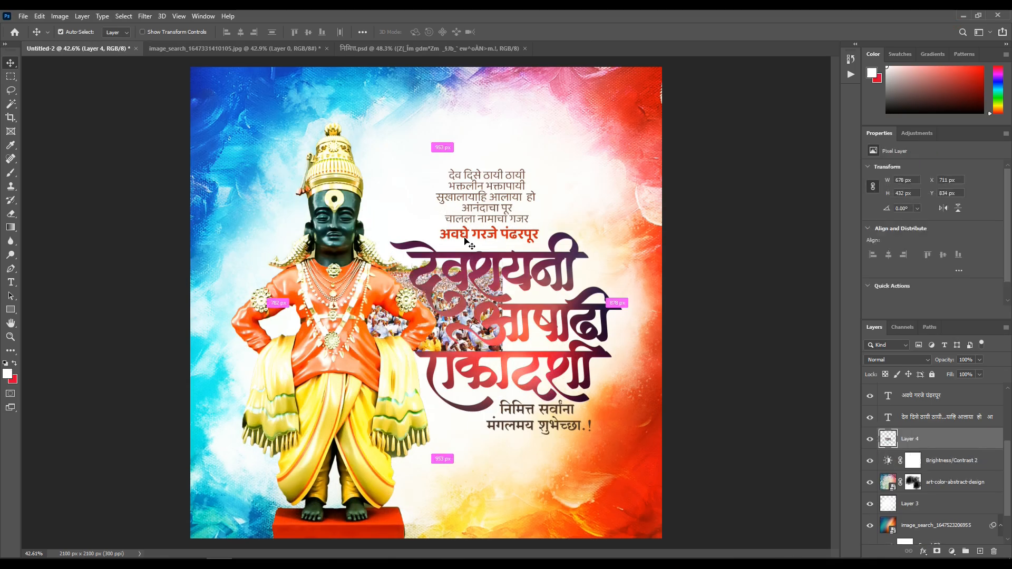
# Step: Scale the pasted crowd photo up to about 1986 px wide and position it across the upper part of the poster
pyautogui.hotkey('ctrl', 't')
pyautogui.moveTo(427, 255); pyautogui.dragTo(427, 67)
pyautogui.press('Return')
pyautogui.moveTo(512, 228); pyautogui.dragTo(550, 294)
pyautogui.moveTo(944, 446); pyautogui.dragTo(933, 428)
# Step: Preview alternative blend modes, including Lighter Color and Multiply, on the crowd photo layer and return it to Normal
pyautogui.scroll(-2, 685, 402)
pyautogui.click(896, 360)
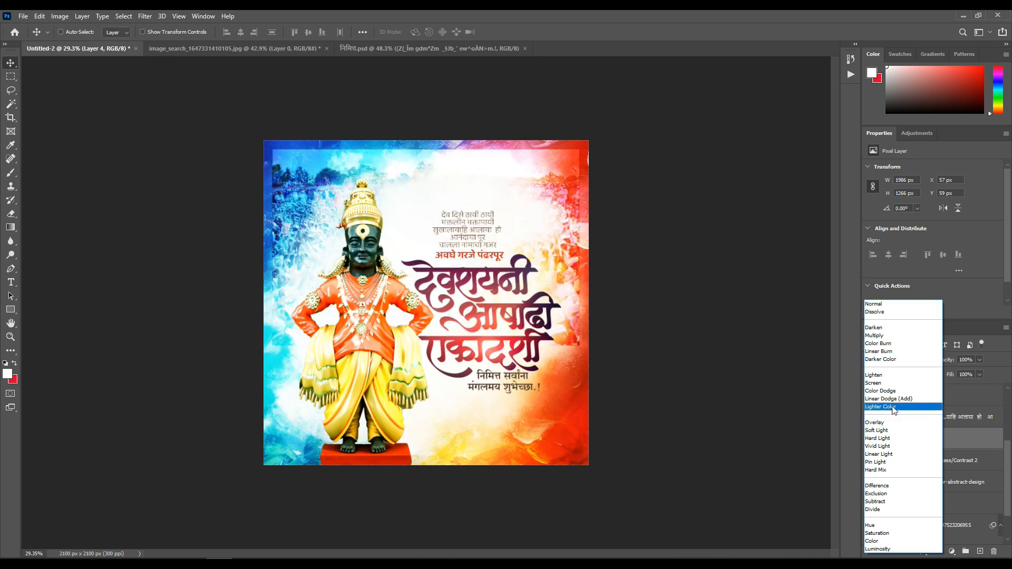
pyautogui.click(890, 360)
pyautogui.click(888, 360)
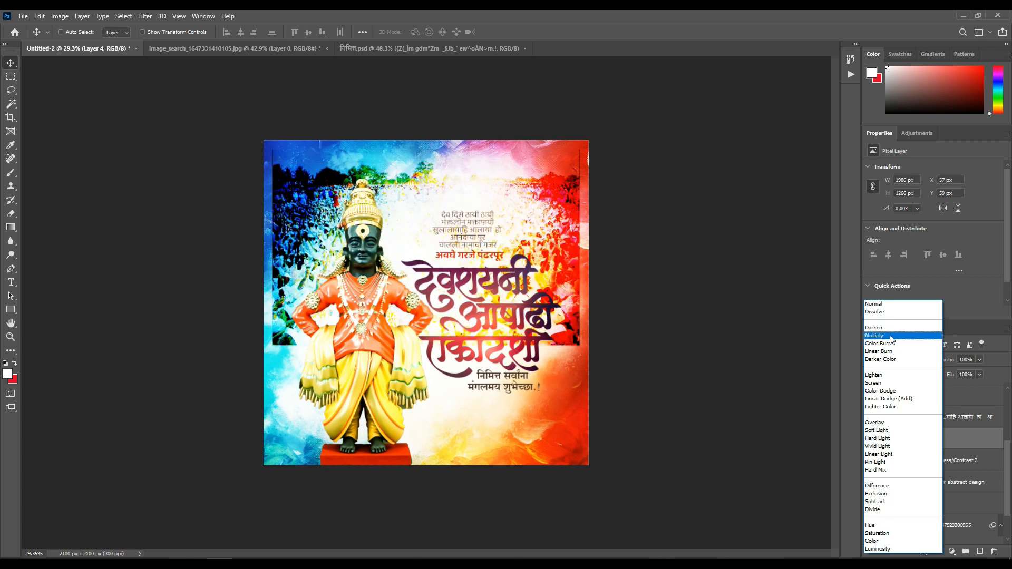
pyautogui.click(882, 305)
# Step: Soften the crowd photo's hard outer edges with a soft 914 px eraser so they blend into the painted background
pyautogui.press('e')
pyautogui.moveTo(356, 242); pyautogui.dragTo(413, 250)
pyautogui.hotkey('ctrl', 'z')
pyautogui.moveTo(321, 316)
pyautogui.mouseDown()
pyautogui.moveTo(514, 292)
pyautogui.moveTo(575, 249)
pyautogui.mouseUp()
pyautogui.moveTo(574, 184)
pyautogui.mouseDown()
pyautogui.moveTo(337, 182)
pyautogui.moveTo(201, 263)
pyautogui.mouseUp()
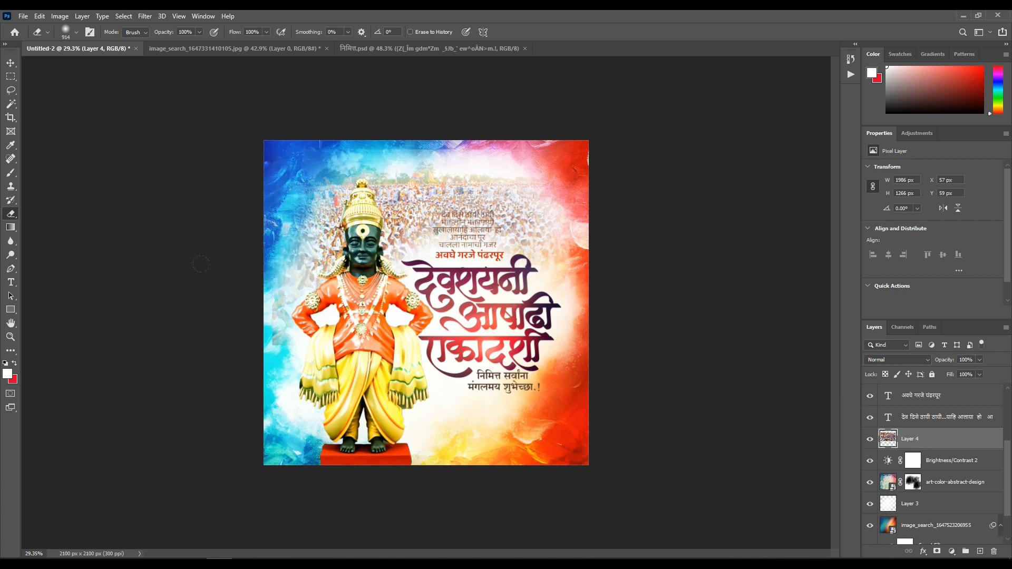
# Step: Fade the crowd photo behind the devotional verse and around the statue with the soft eraser
pyautogui.moveTo(415, 196); pyautogui.dragTo(439, 255)
pyautogui.scroll(3, 432, 283)
pyautogui.scroll(-3, 433, 284)
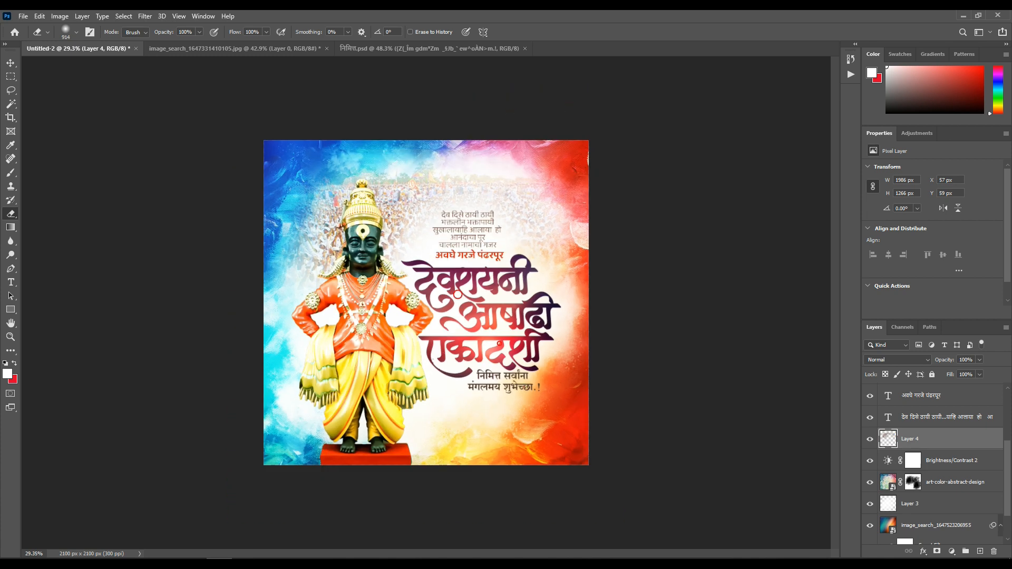
pyautogui.scroll(-3, 467, 321)
pyautogui.hotkey('ctrl', '0')
pyautogui.scroll(-1, 372, 315)
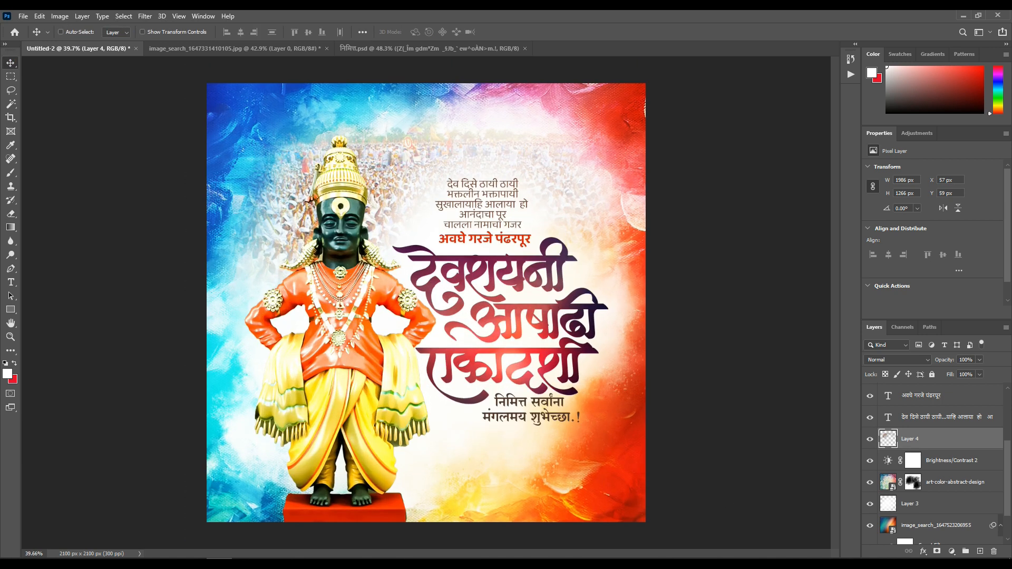
# Step: Add a new layer above the crowd photo and lighten the poster's edges and corners with a very large soft white brush
pyautogui.scroll(-2, 536, 372)
pyautogui.click(980, 551)
pyautogui.scroll(-5, 790, 439)
pyautogui.press('b')
pyautogui.moveTo(471, 356); pyautogui.dragTo(618, 354)
pyautogui.click(608, 400)
pyautogui.hotkey('ctrl', 'z')
pyautogui.click(640, 426)
pyautogui.click(654, 184)
pyautogui.scroll(-1, 653, 184)
pyautogui.click(423, 119)
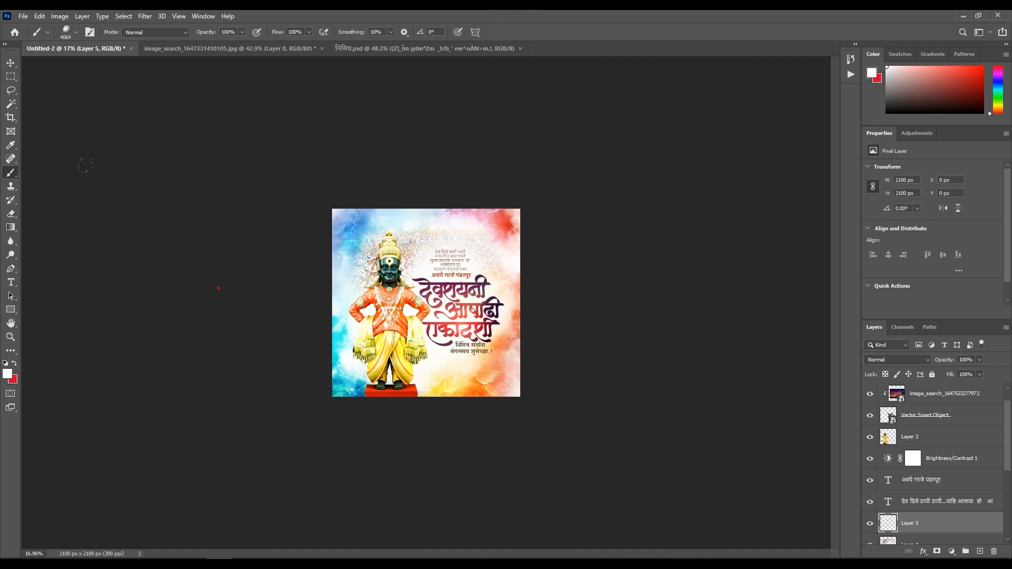
pyautogui.scroll(4, 571, 384)
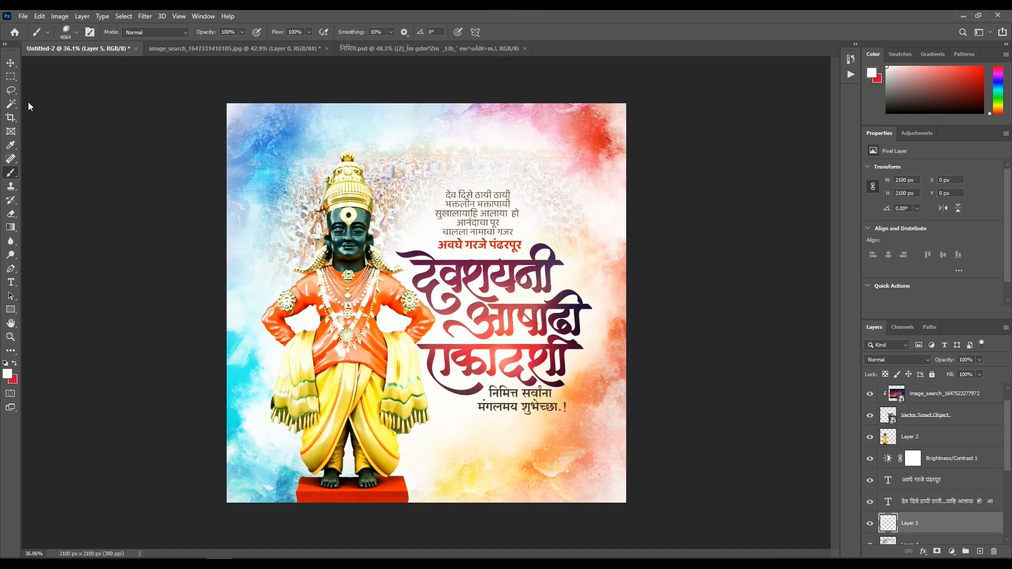
pyautogui.scroll(5, 474, 321)
pyautogui.moveTo(606, 506); pyautogui.dragTo(185, 535)
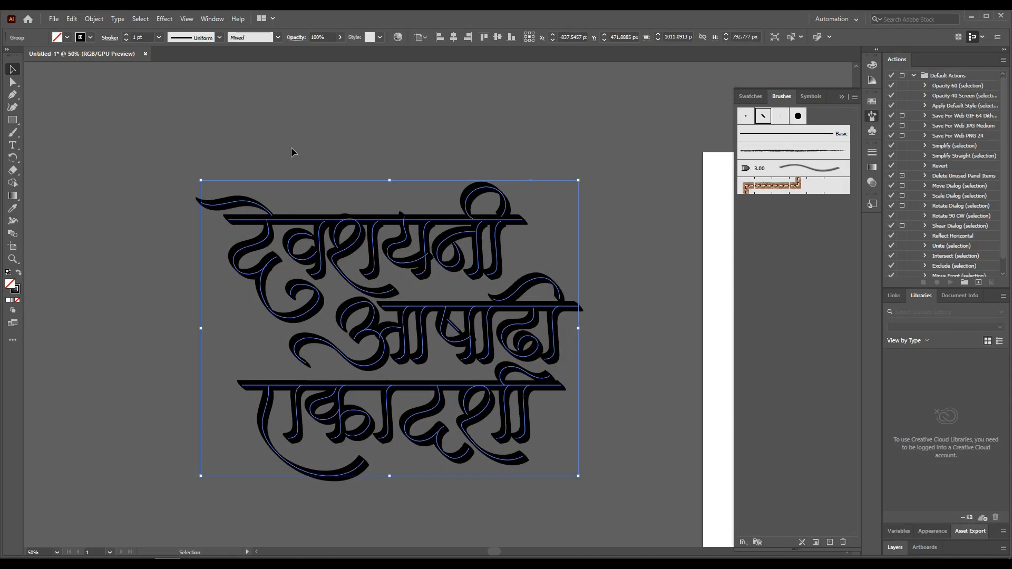
# Step: Switch to Illustrator and draw a long black underline flourish with a small peak using the 3 pt. Round brush
pyautogui.click(237, 135)
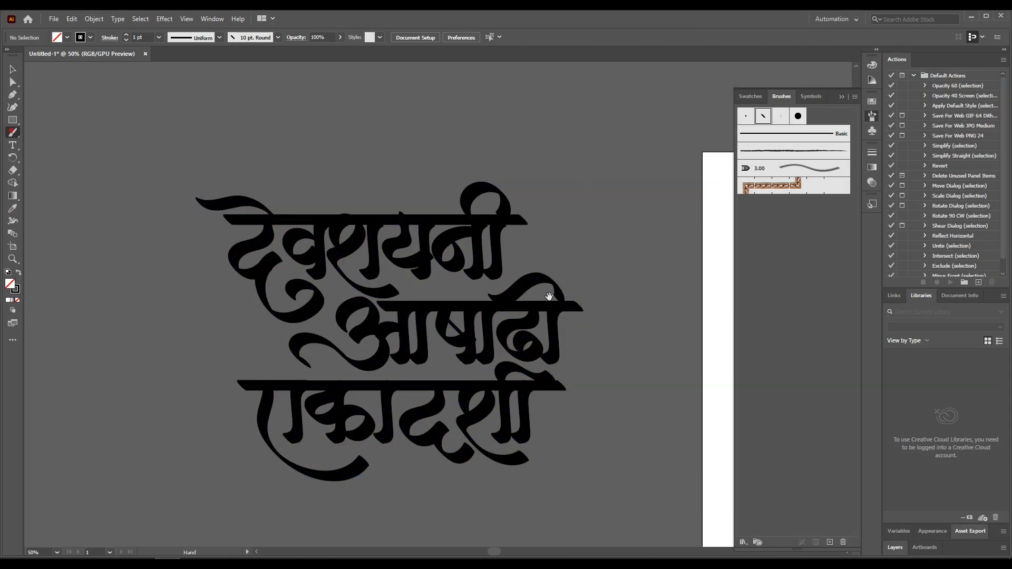
pyautogui.moveTo(549, 296); pyautogui.dragTo(146, 255)
pyautogui.moveTo(482, 277); pyautogui.dragTo(182, 234)
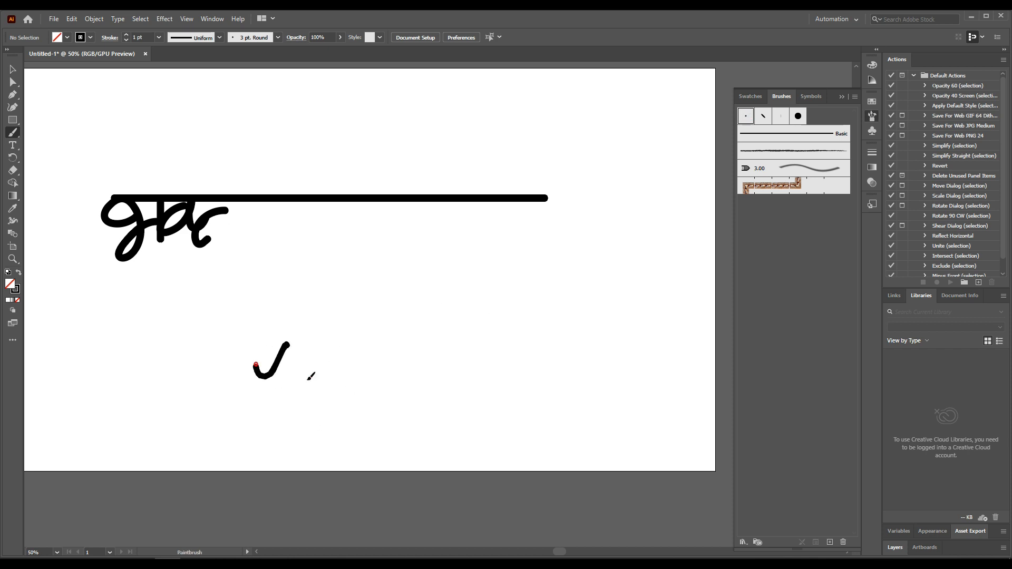
pyautogui.moveTo(218, 293); pyautogui.dragTo(315, 358)
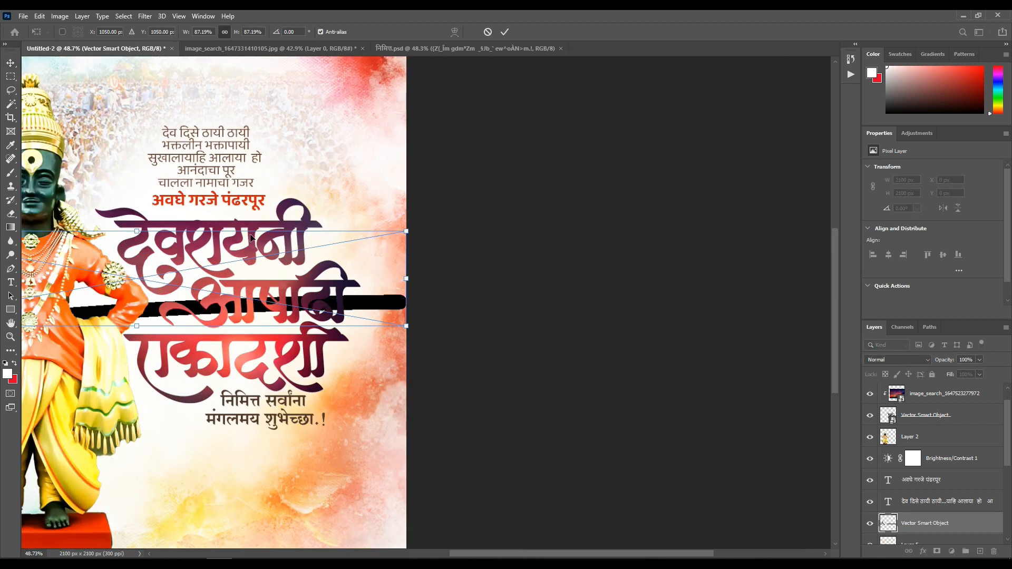
# Step: Place the flourish in the Photoshop poster as a smart object about 448 px wide, directly beneath the greeting text
pyautogui.moveTo(250, 234); pyautogui.dragTo(251, 297)
pyautogui.press('Return')
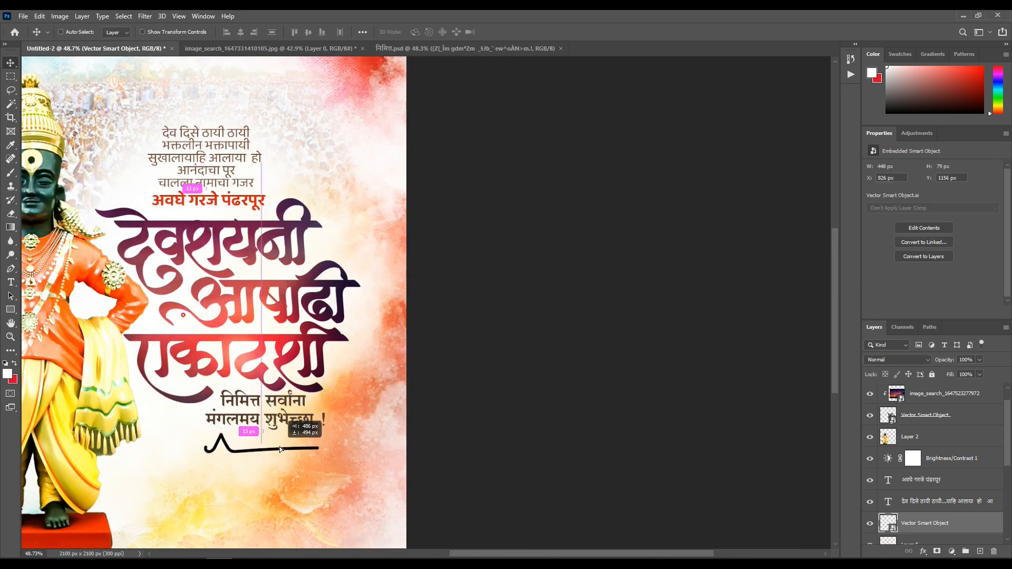
pyautogui.moveTo(293, 441); pyautogui.dragTo(293, 441)
pyautogui.scroll(-5, 408, 494)
pyautogui.scroll(5, 443, 264)
pyautogui.scroll(-3, 560, 369)
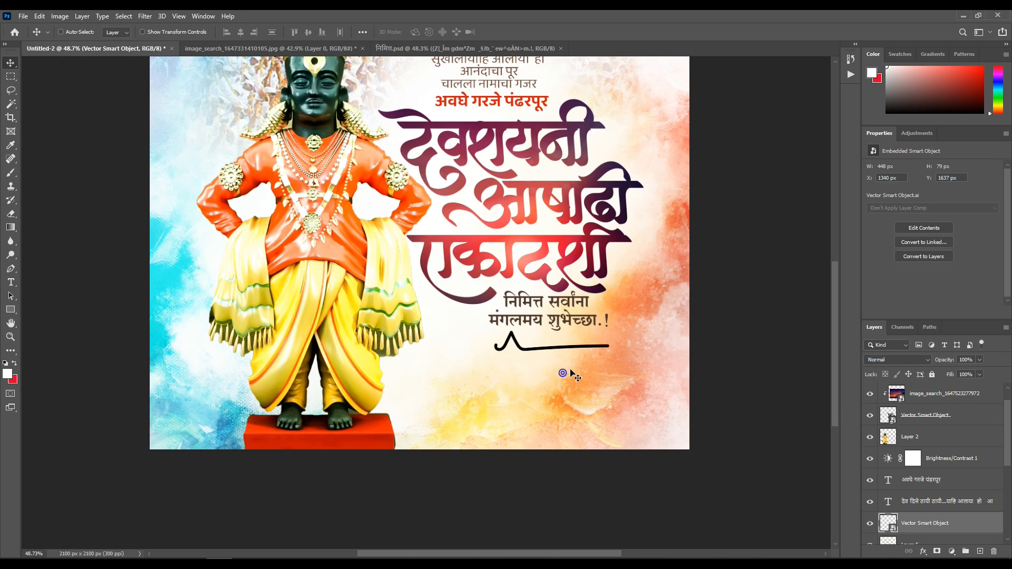
pyautogui.scroll(-4, 560, 369)
pyautogui.scroll(-2, 459, 229)
pyautogui.scroll(3, 580, 327)
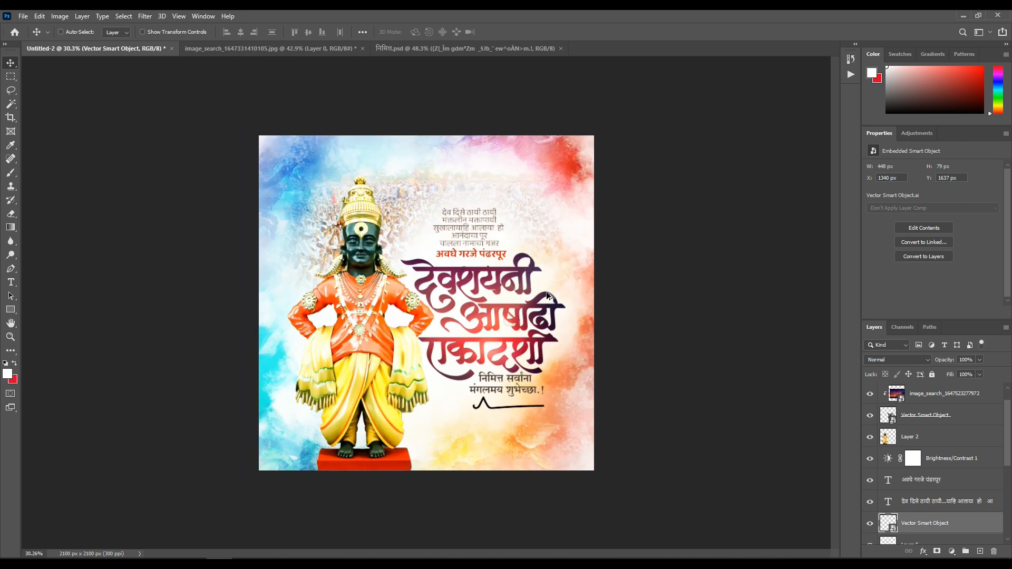
# Step: Dismiss the file information dialog without changes and review the poster in full-screen mode
pyautogui.press('f')
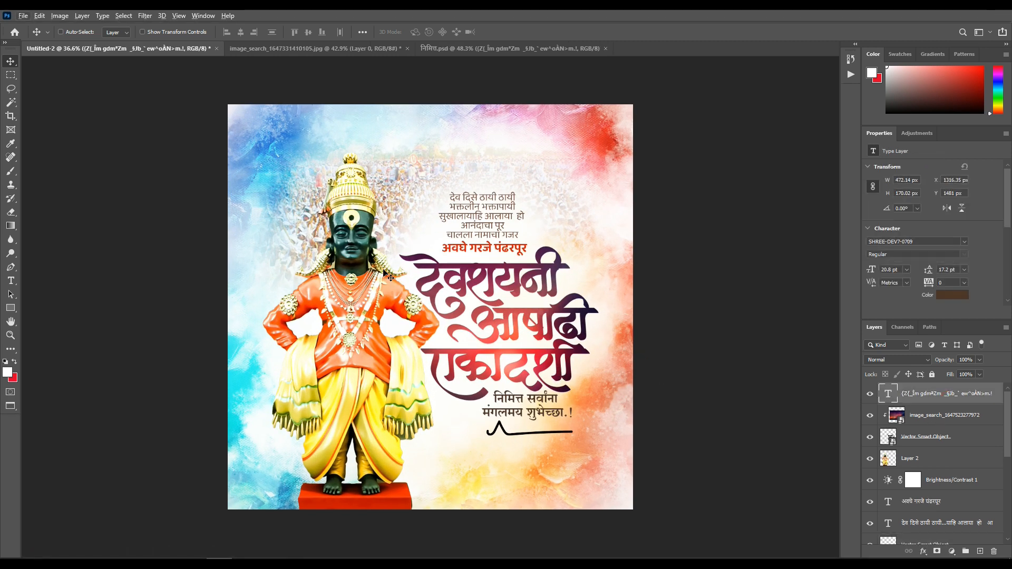
pyautogui.hotkey('alt', 'f')
pyautogui.press('f')
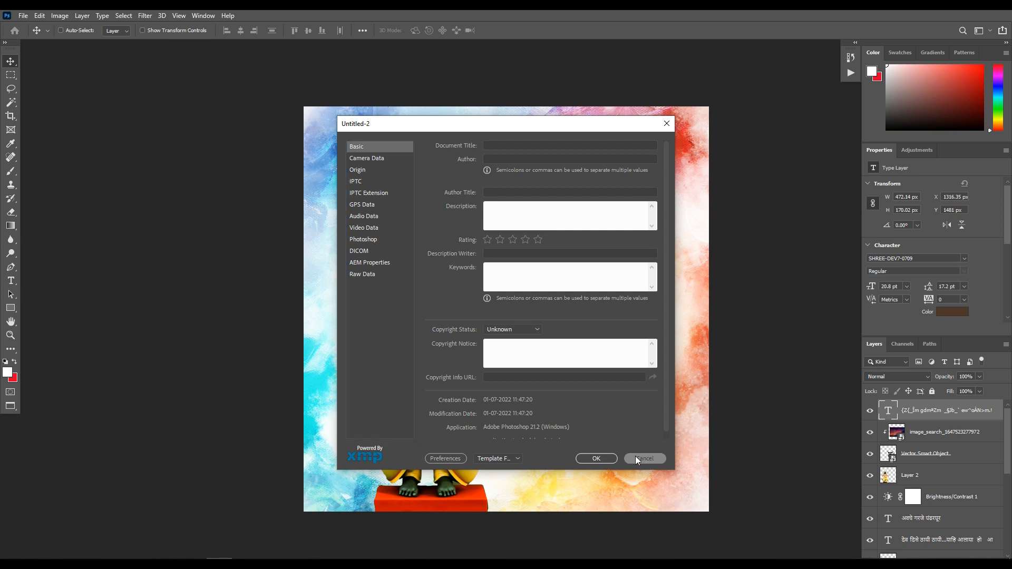
pyautogui.click(638, 459)
pyautogui.press('f')
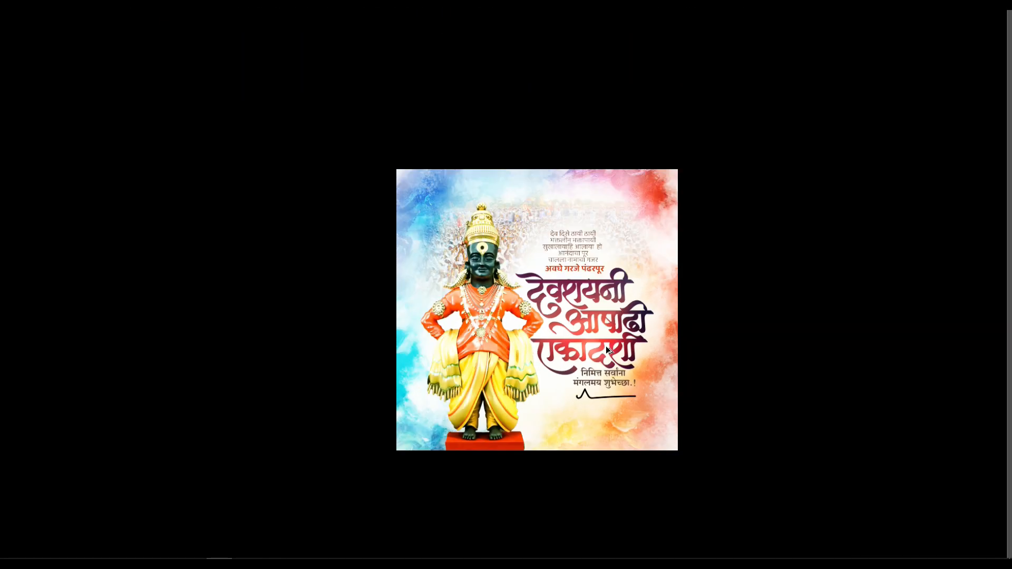